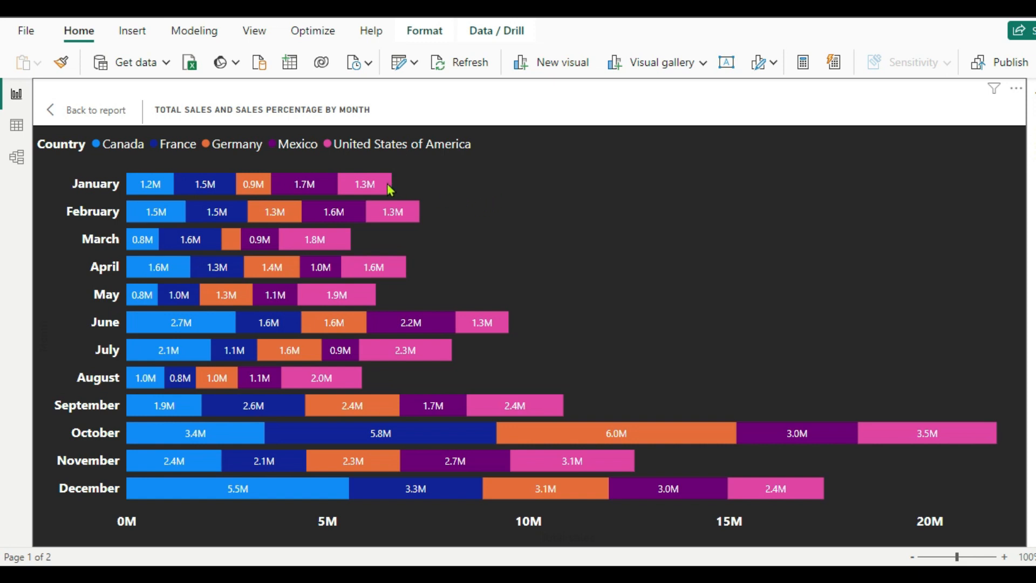
# Inspect the total sales and sales percentage tooltips on several country segments of the monthly sales bar chart.
pyautogui.moveTo(382, 193)
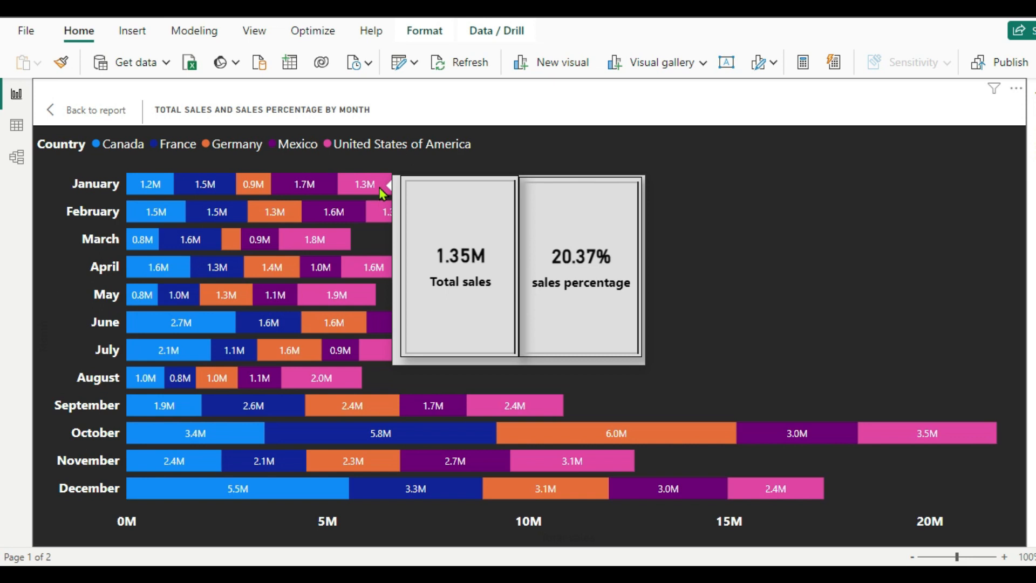
pyautogui.moveTo(250, 189)
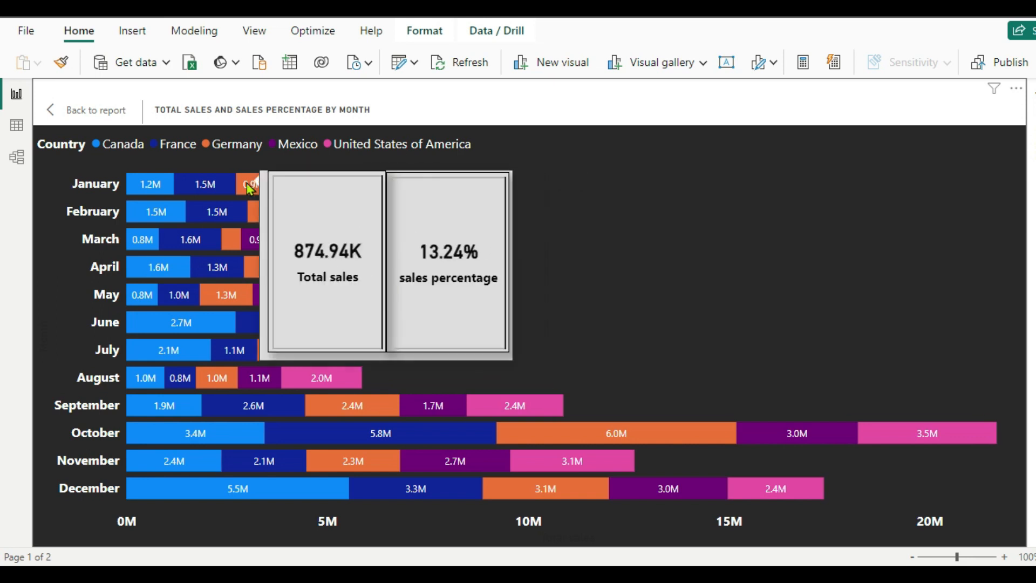
pyautogui.moveTo(264, 218)
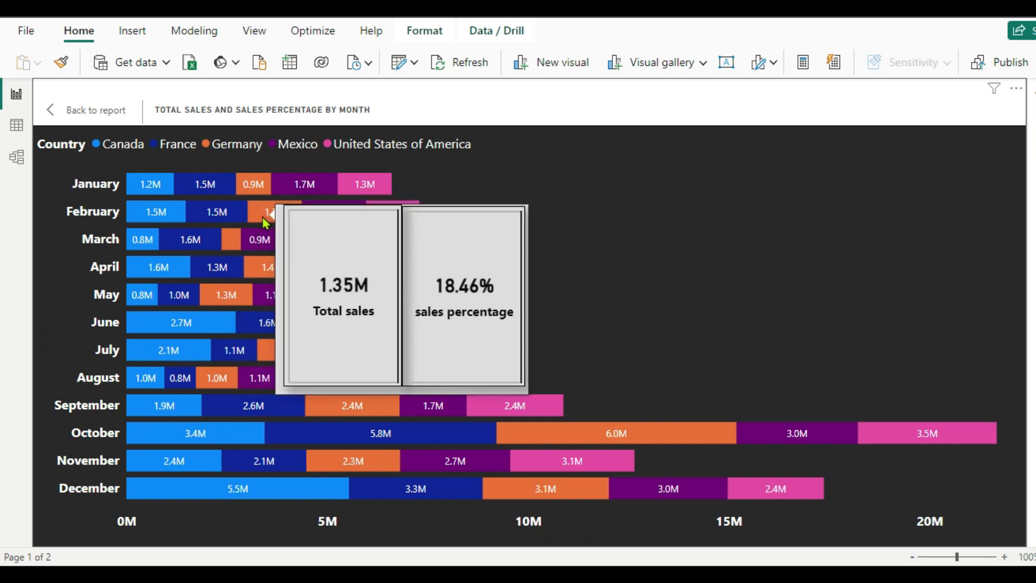
pyautogui.moveTo(272, 270)
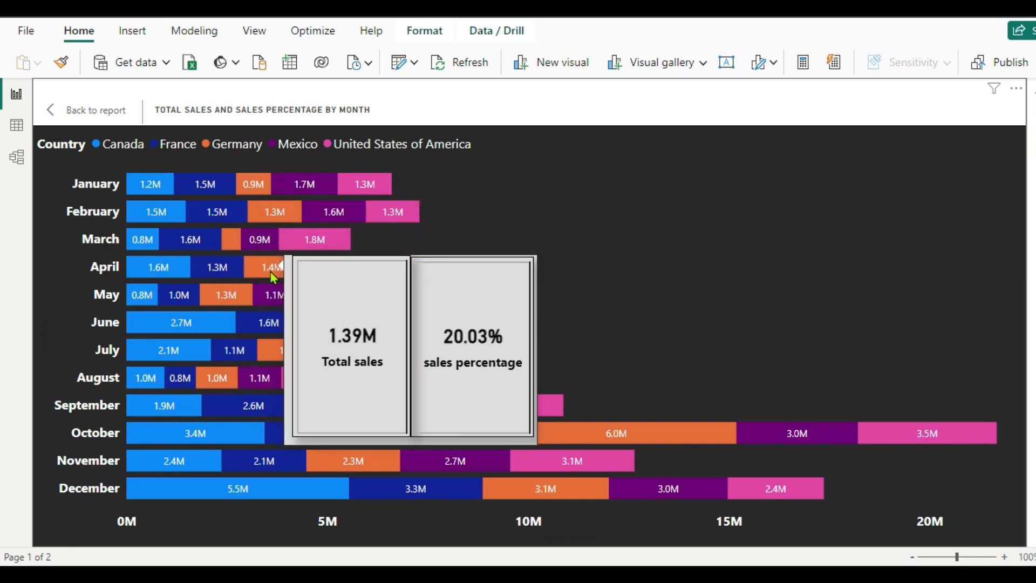
pyautogui.moveTo(235, 295)
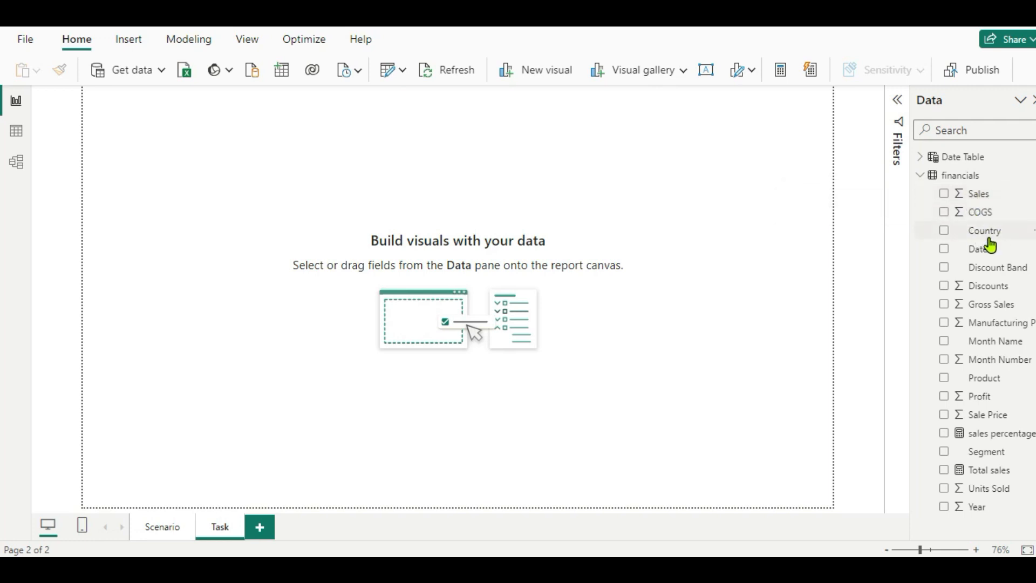
# Examine the relationship between the financials table and Date Table in the data model, and review the Date Table's DAX formula.
pyautogui.click(18, 166)
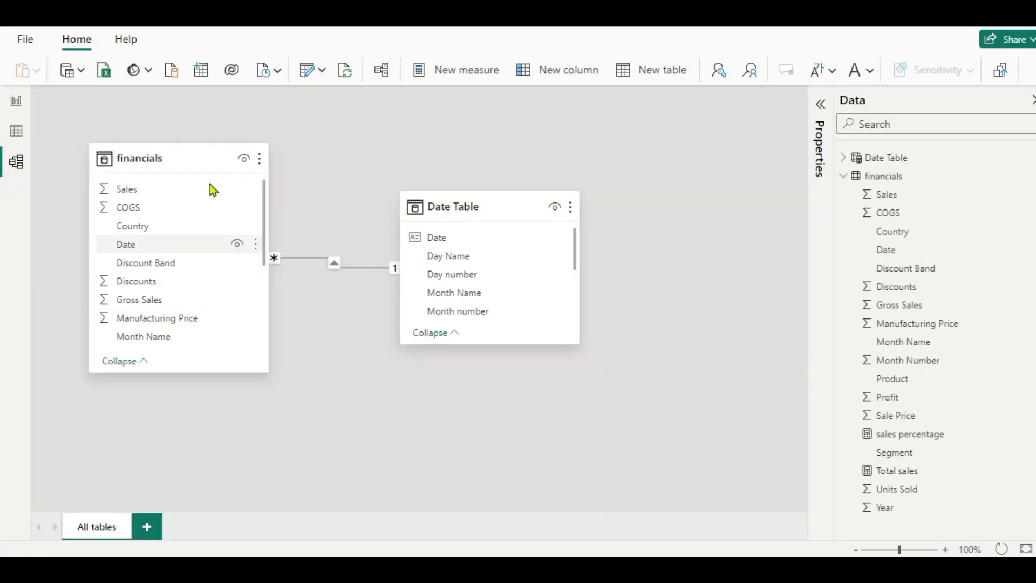
pyautogui.moveTo(184, 164)
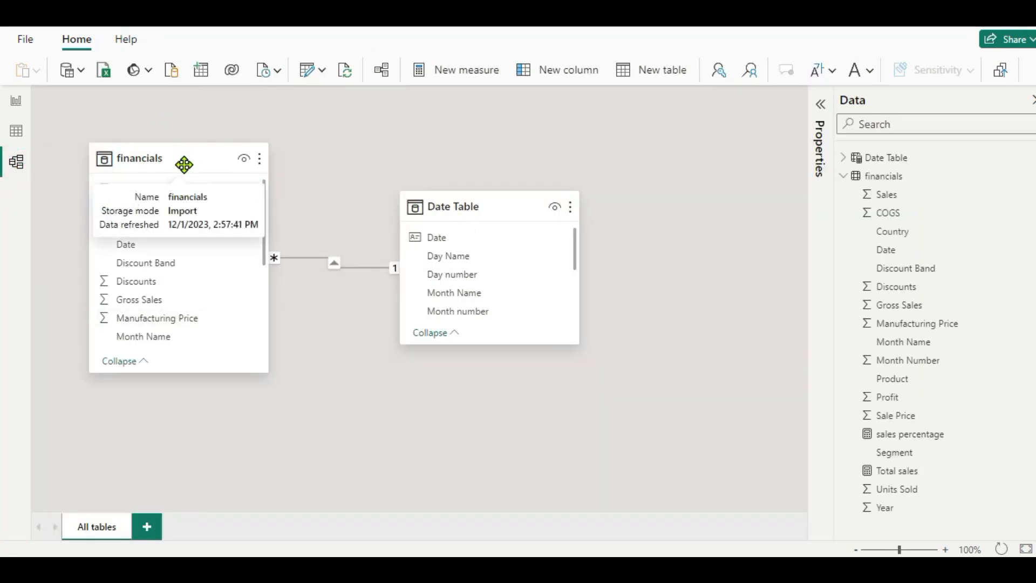
pyautogui.moveTo(495, 212)
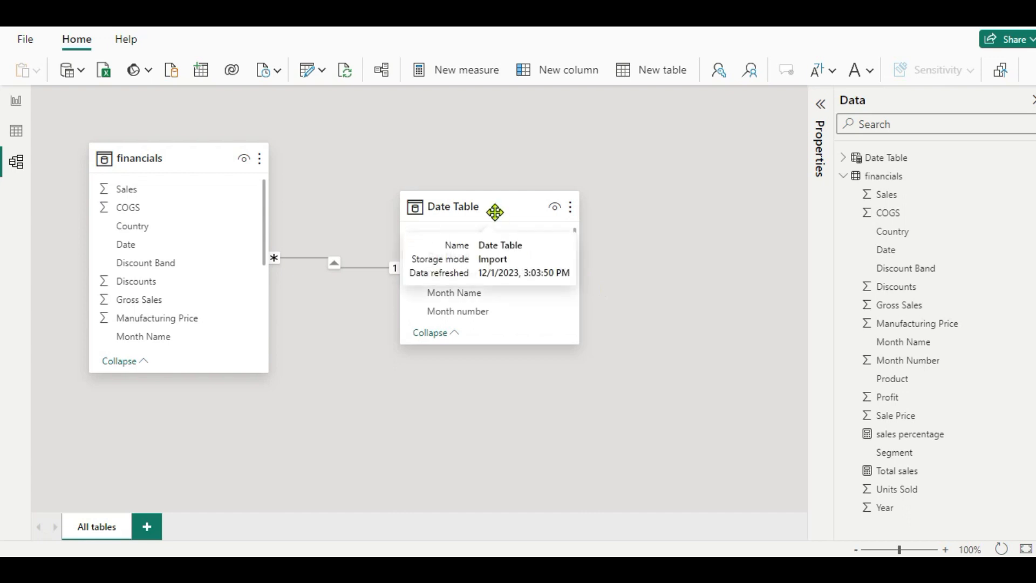
pyautogui.click(844, 158)
pyautogui.click(844, 159)
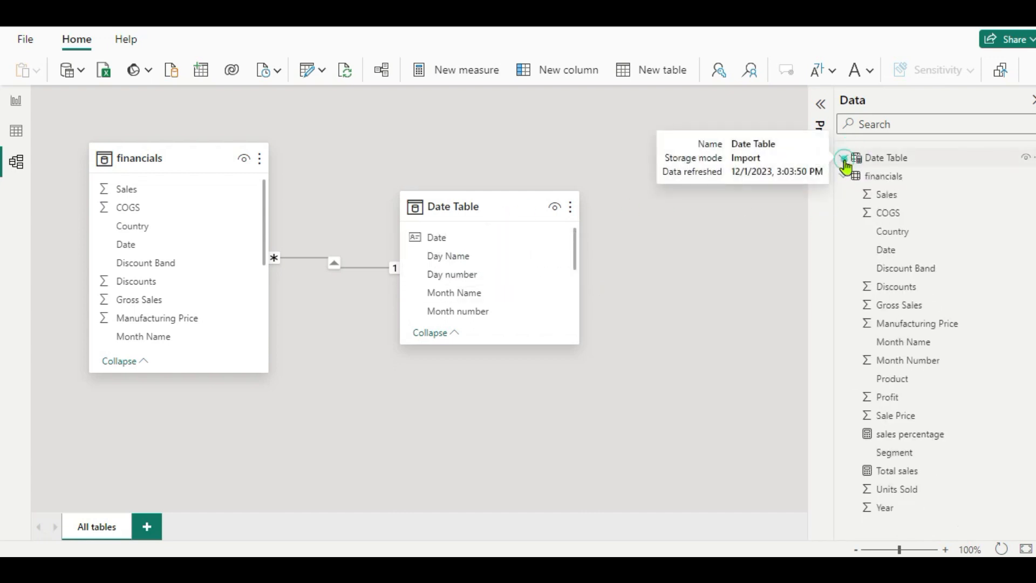
pyautogui.click(896, 161)
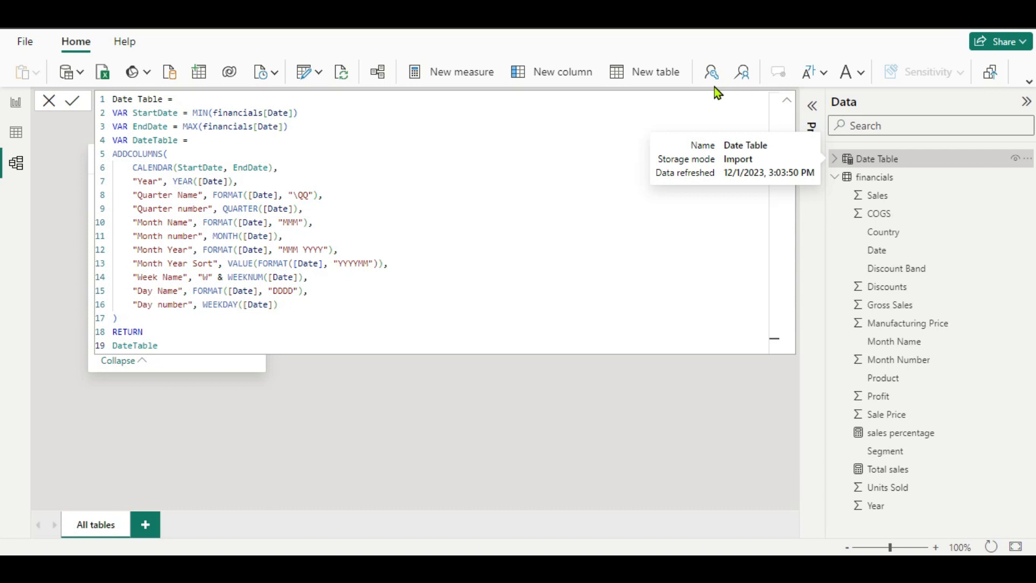
pyautogui.click(371, 441)
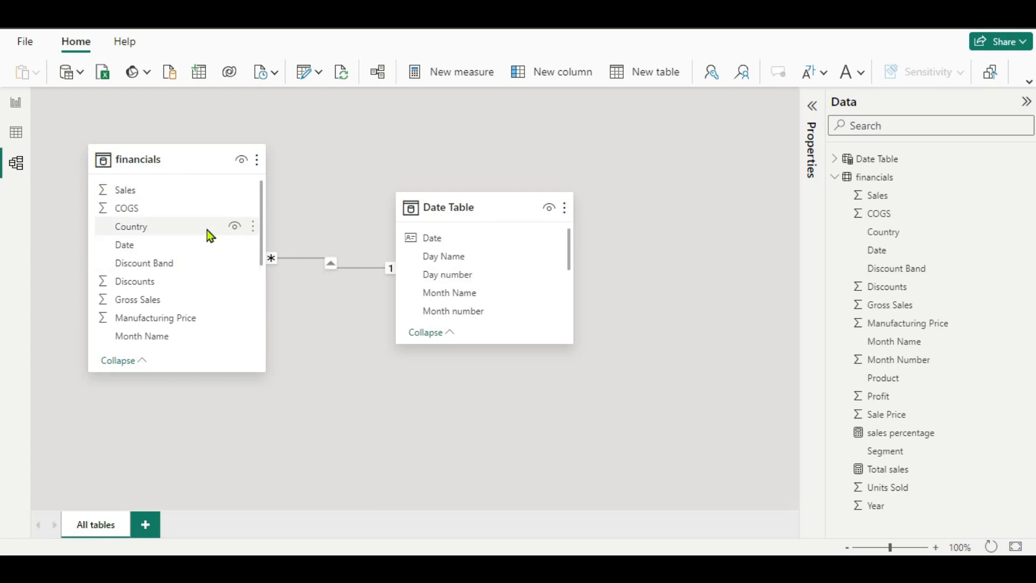
# Return to the report and review the formulas of the Total sales and sales percentage measures, leaving them unedited.
pyautogui.click(20, 106)
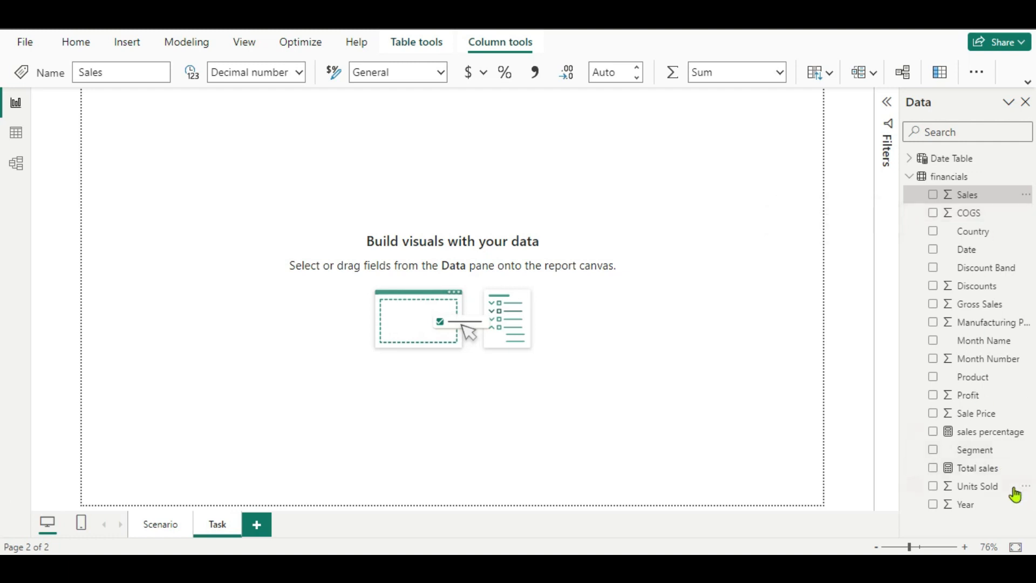
pyautogui.click(974, 475)
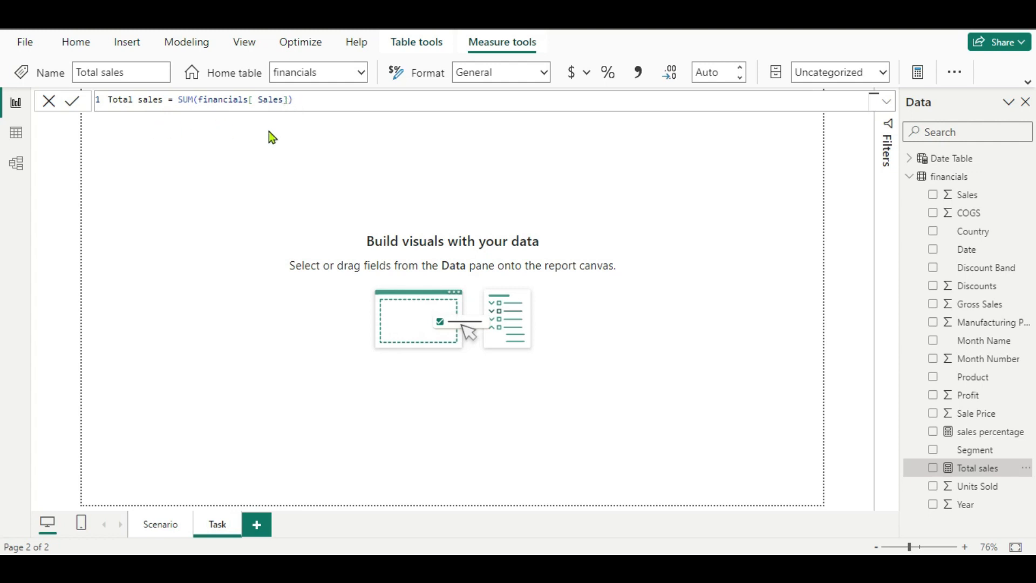
pyautogui.click(968, 436)
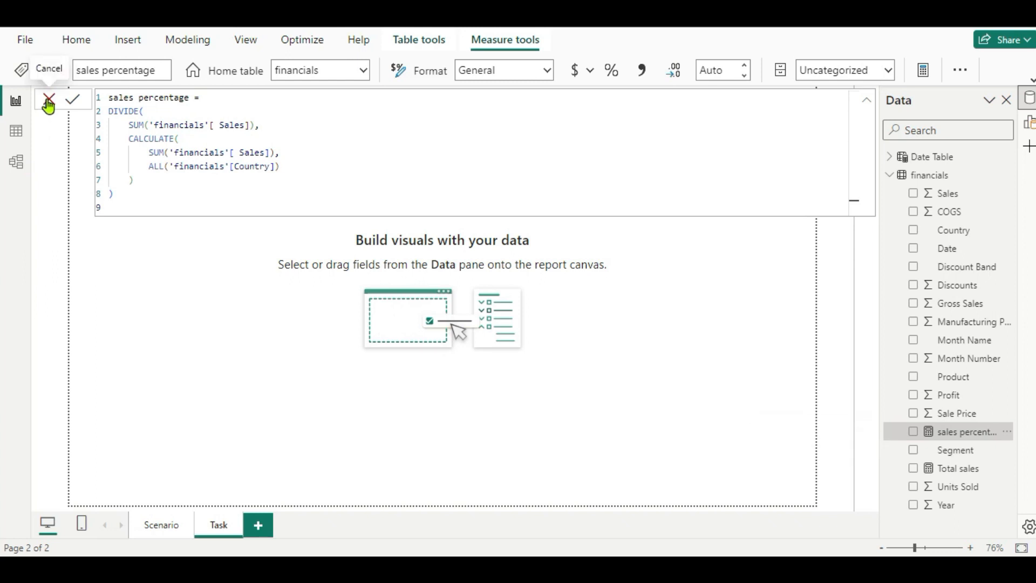
pyautogui.click(47, 99)
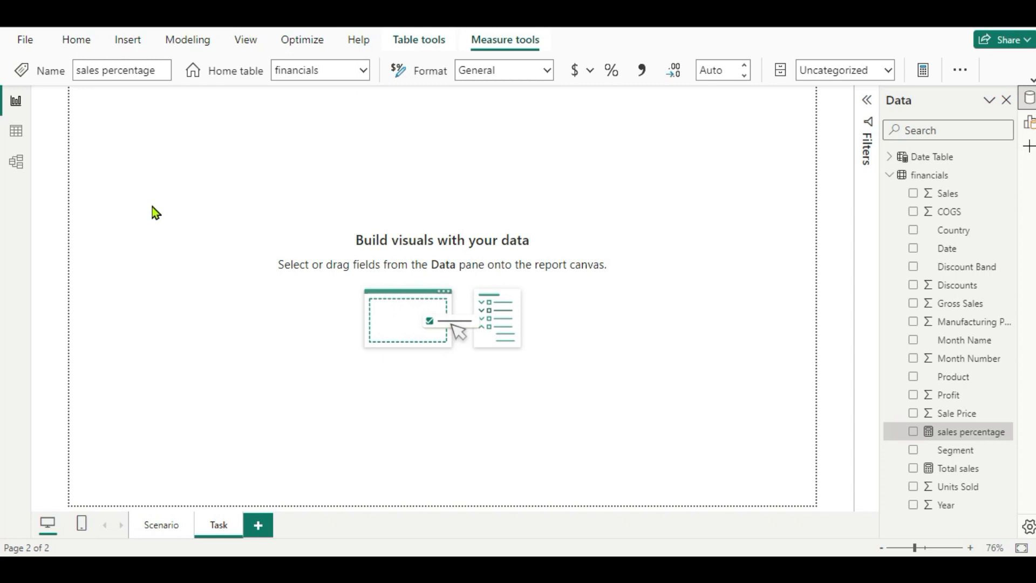
# Insert an empty stacked bar chart on the Task page.
pyautogui.click(728, 110)
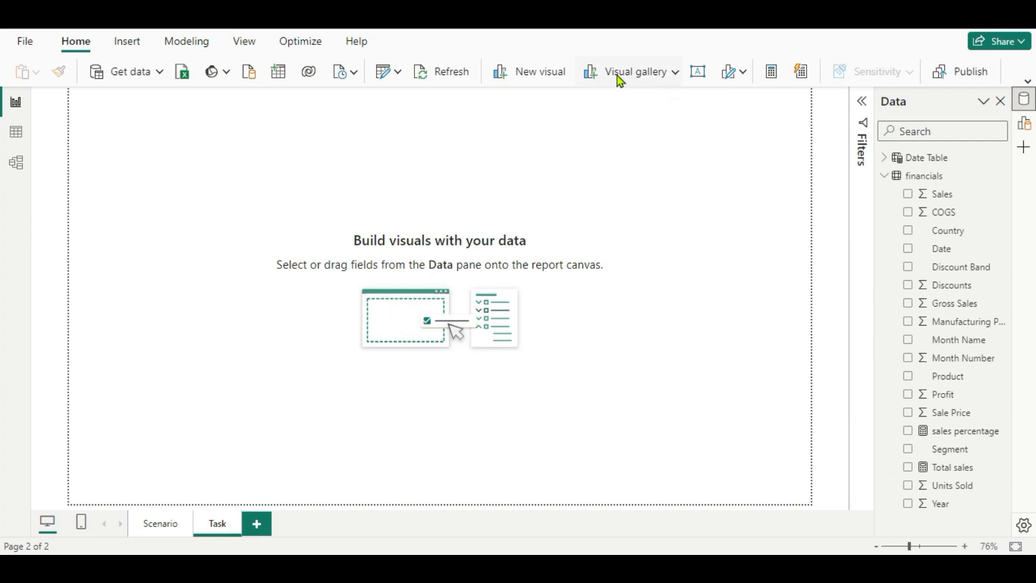
pyautogui.click(673, 77)
pyautogui.click(527, 142)
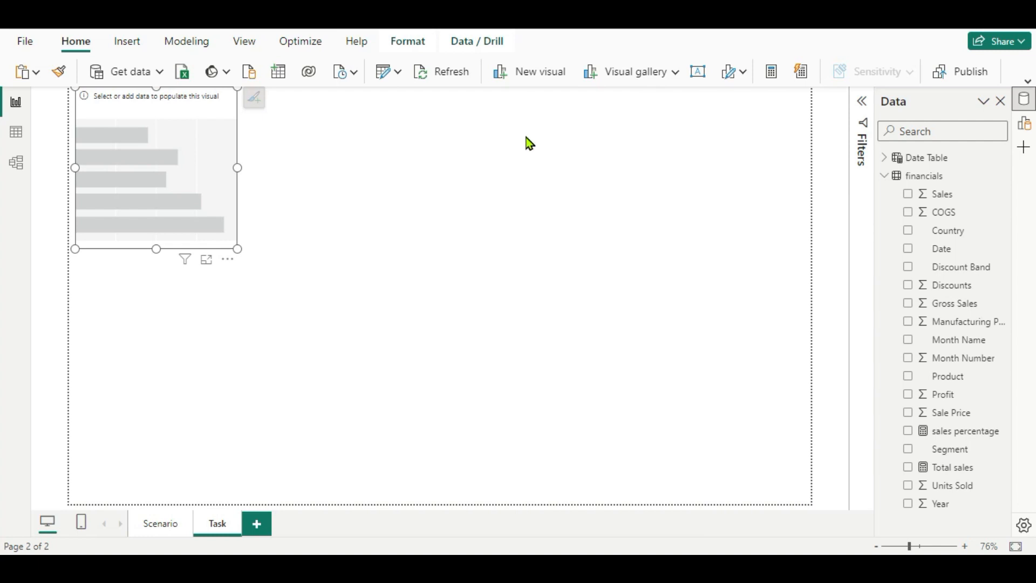
# Add Month Name from Date Table and Sales and Country from financials to the stacked bar chart.
pyautogui.click(884, 160)
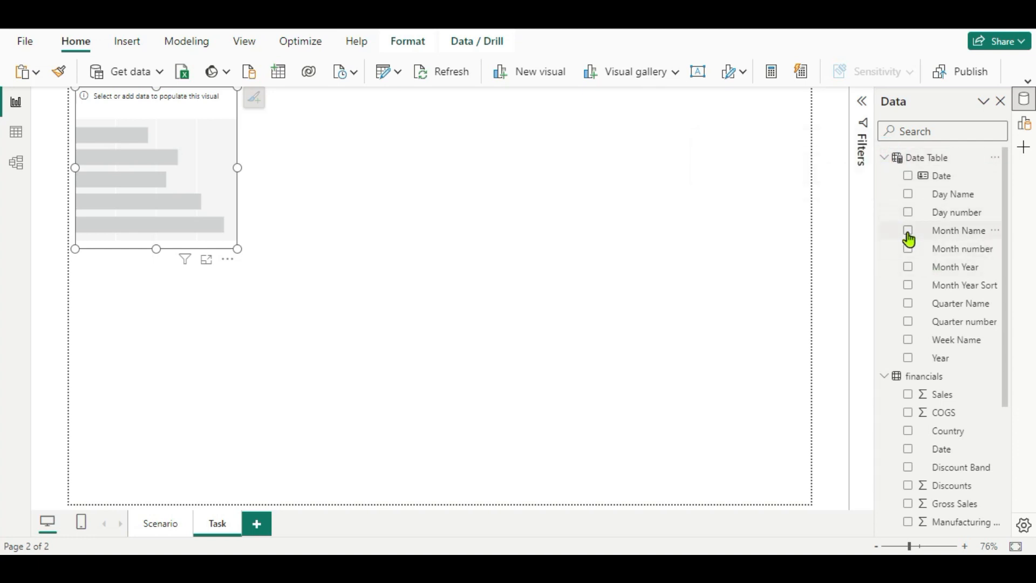
pyautogui.moveTo(970, 233); pyautogui.dragTo(211, 169)
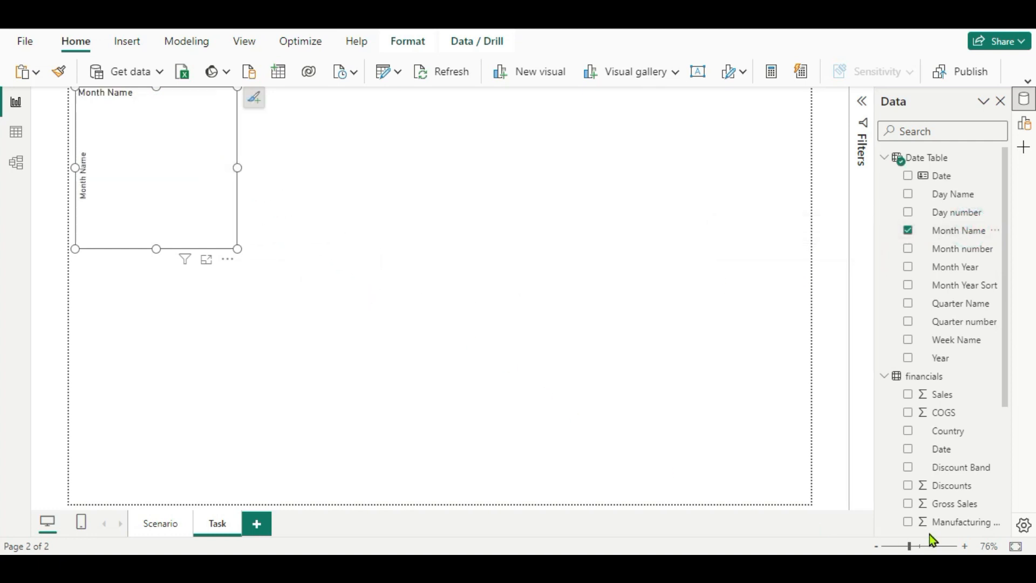
pyautogui.moveTo(941, 395); pyautogui.dragTo(195, 209)
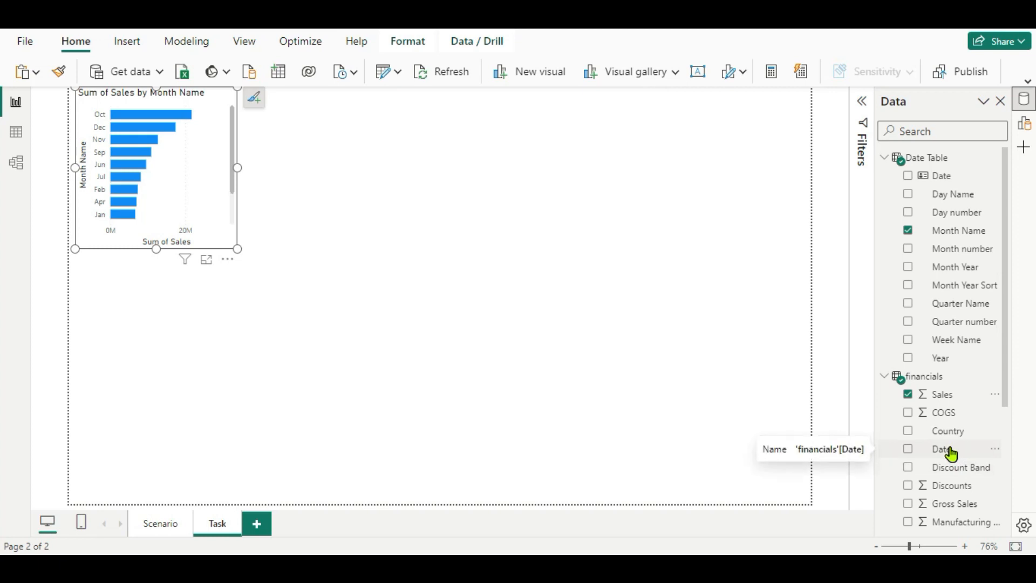
pyautogui.scroll(-2, 951, 454)
pyautogui.scroll(2, 950, 455)
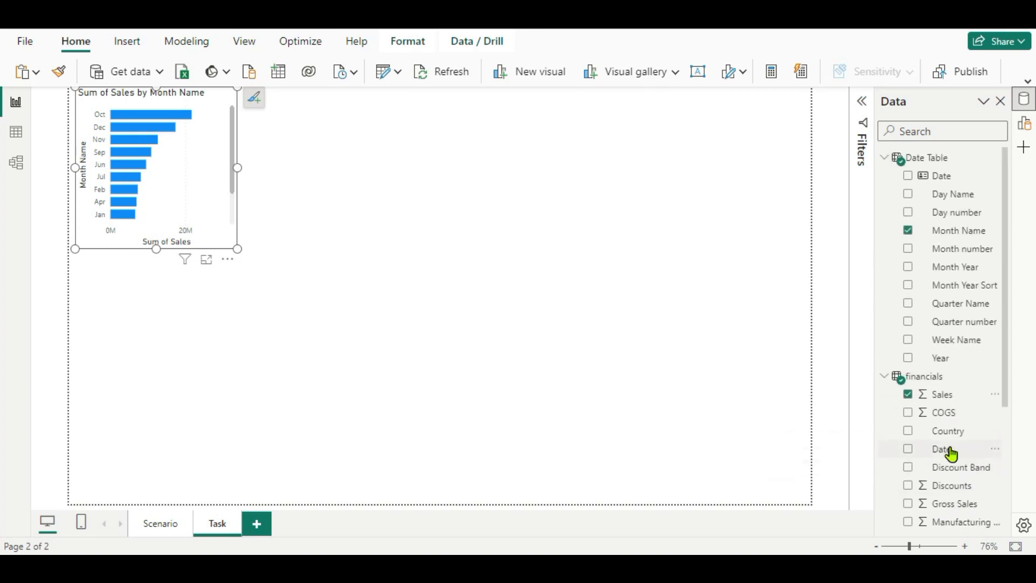
pyautogui.scroll(-1, 953, 426)
pyautogui.moveTo(949, 373); pyautogui.dragTo(174, 206)
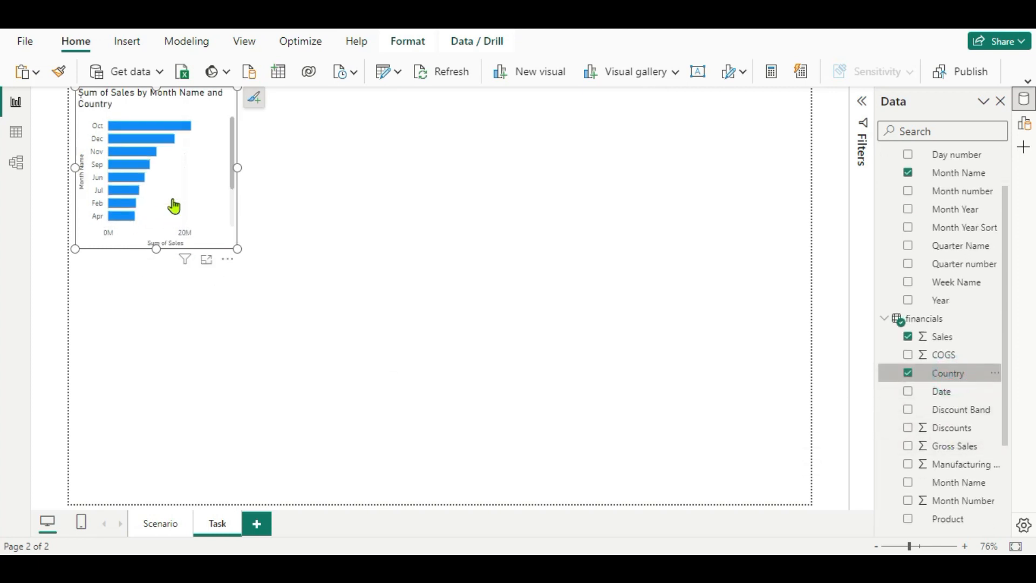
# Enlarge the stacked bar chart to cover more than half of the page's width and about three quarters of its height.
pyautogui.moveTo(238, 249); pyautogui.dragTo(388, 331)
pyautogui.moveTo(501, 357); pyautogui.dragTo(549, 386)
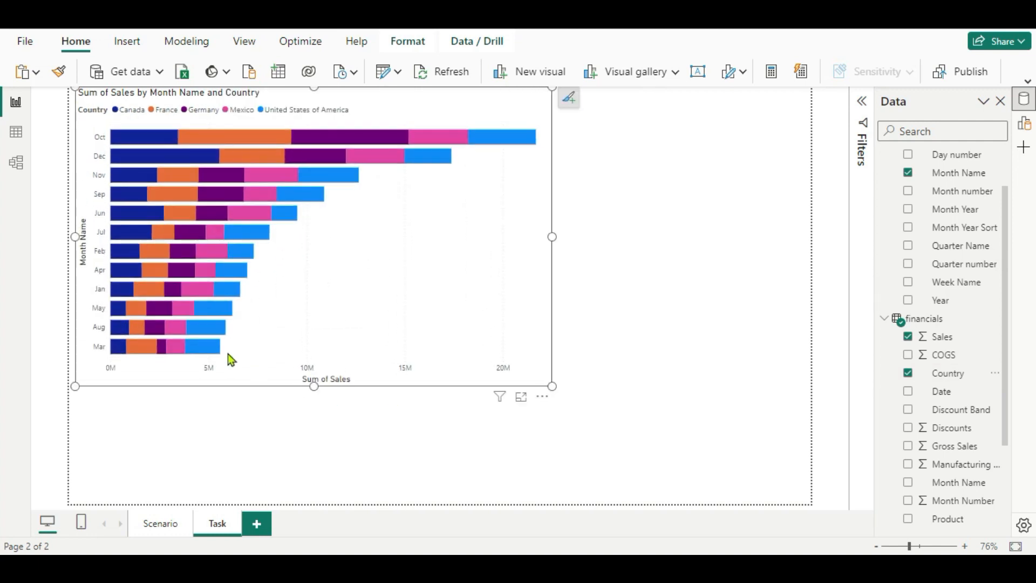
pyautogui.moveTo(171, 157)
pyautogui.moveTo(247, 146)
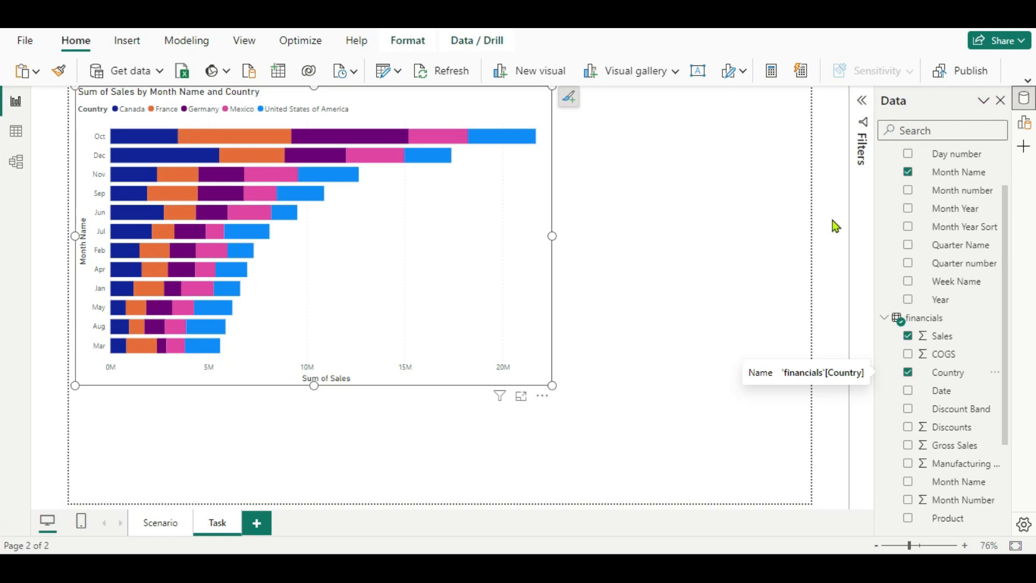
# Add the sales percentage measure from financials to the chart's tooltips.
pyautogui.click(1025, 125)
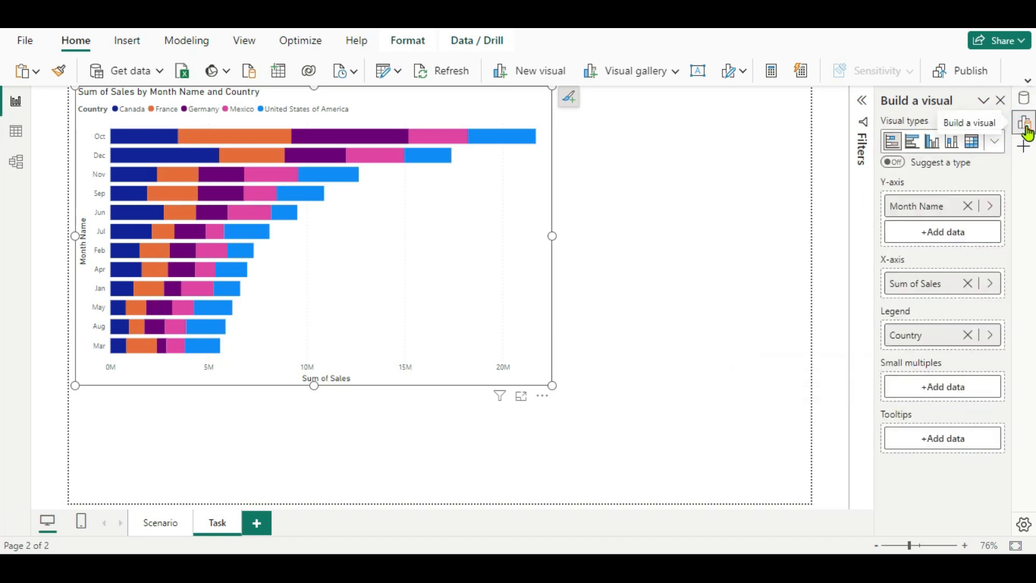
pyautogui.click(932, 443)
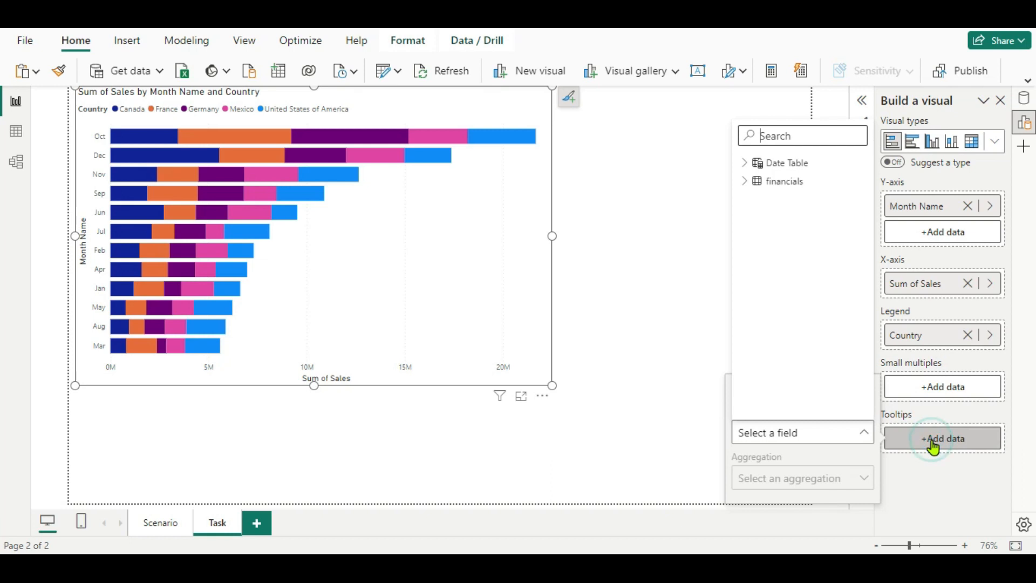
pyautogui.click(753, 183)
pyautogui.scroll(-3, 781, 353)
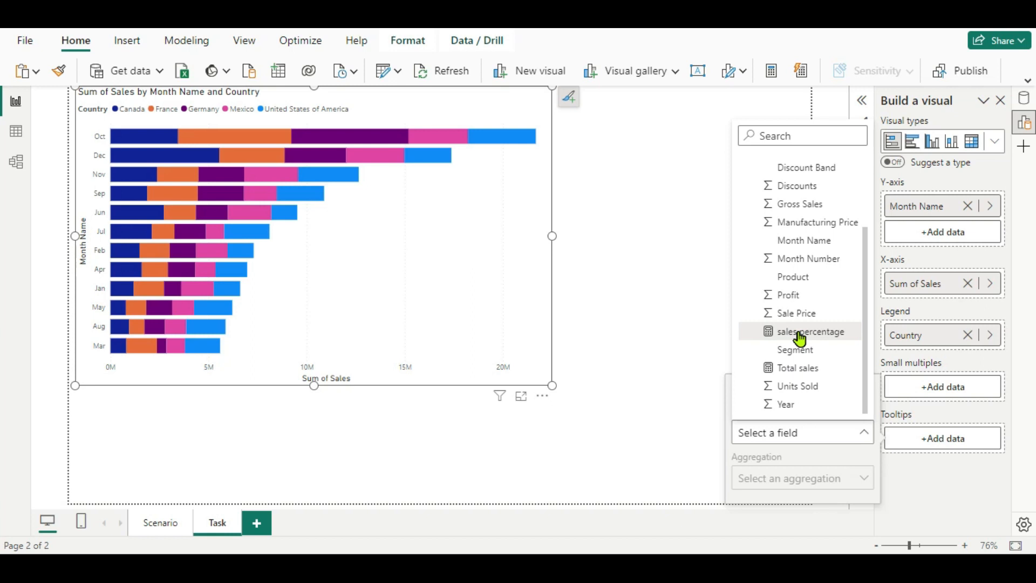
pyautogui.click(799, 335)
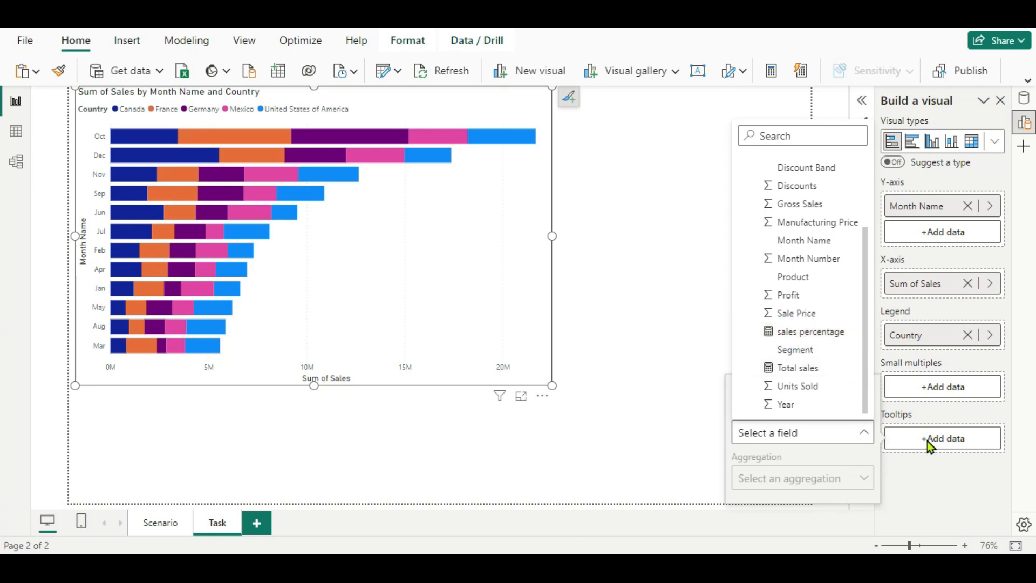
pyautogui.click(789, 339)
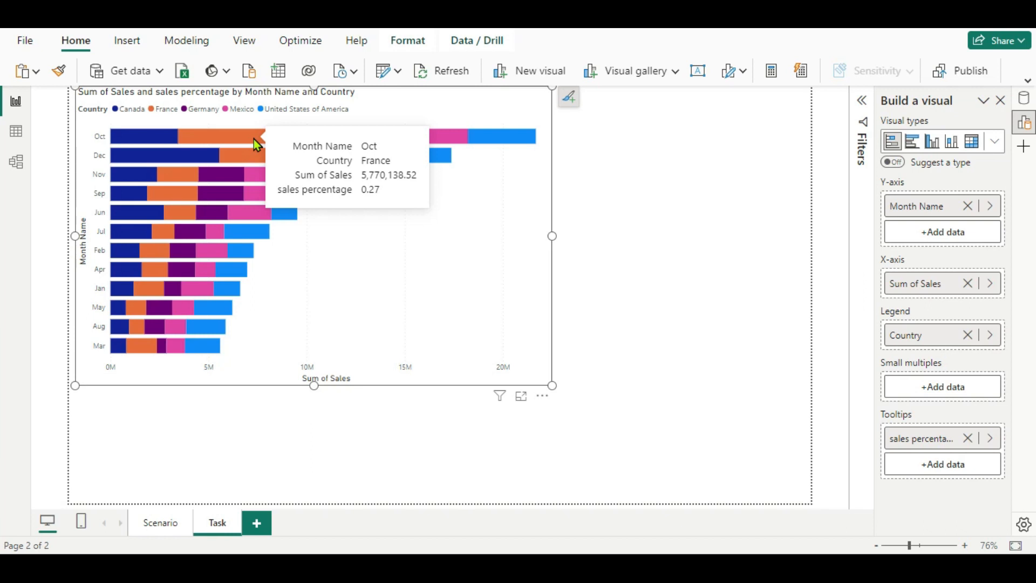
# Open the chart's formatting options and turn on data labels for all series.
pyautogui.click(244, 40)
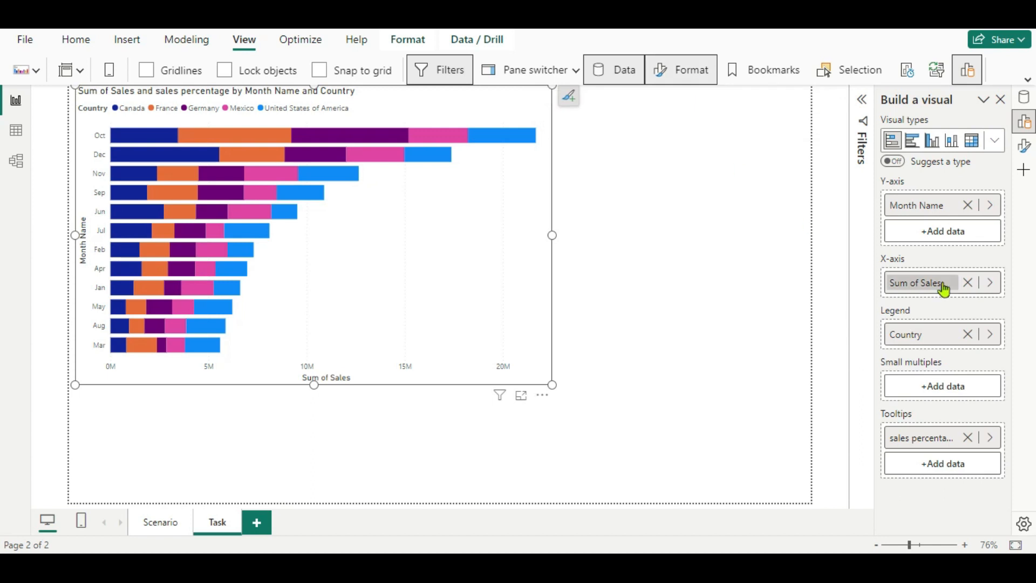
pyautogui.click(1027, 154)
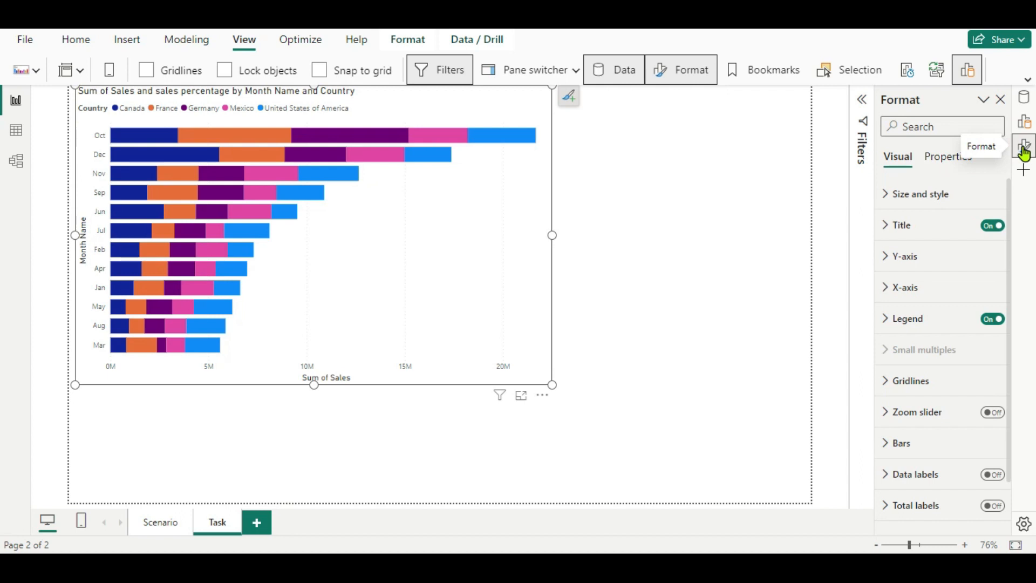
pyautogui.scroll(-1, 966, 459)
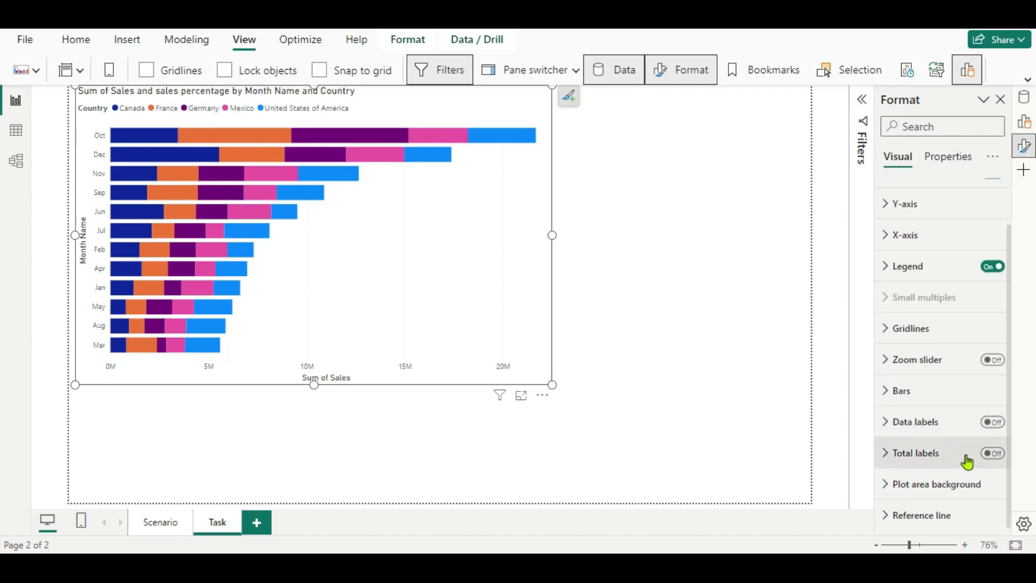
pyautogui.click(889, 428)
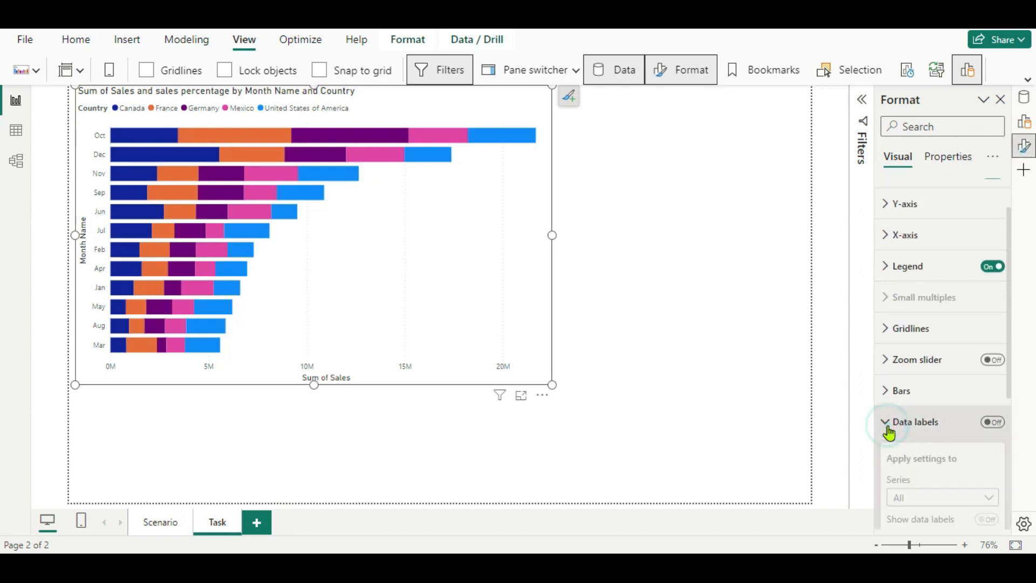
pyautogui.click(987, 426)
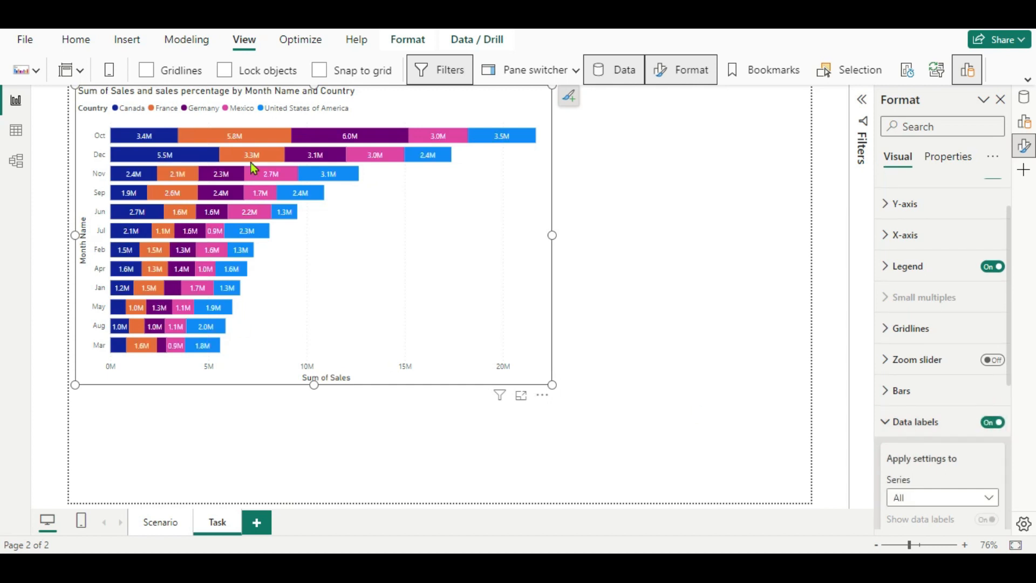
pyautogui.moveTo(241, 140)
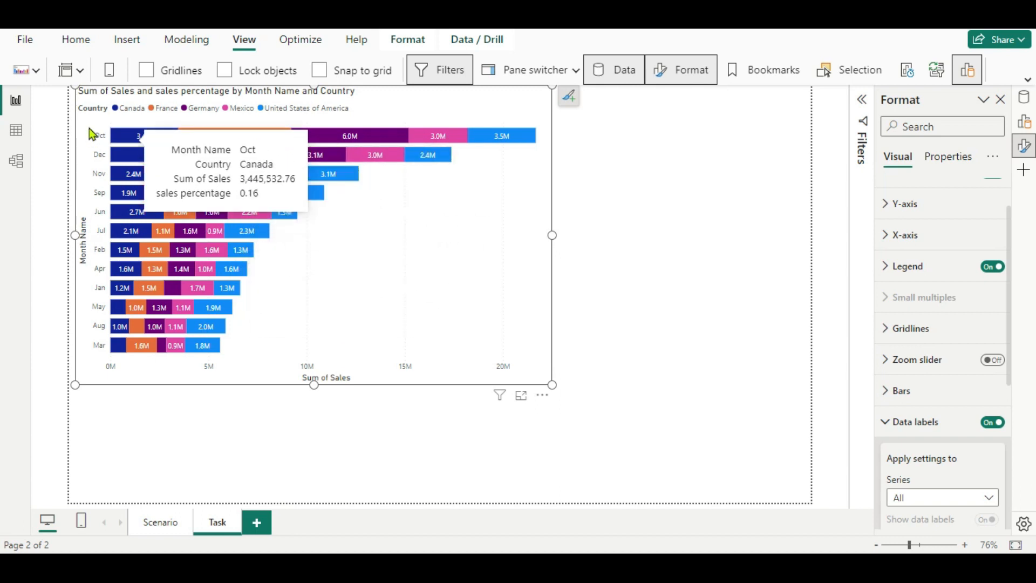
# Enlarge the stacked bar chart in focus mode, examine the tooltips of its December and October segments, and return to the report.
pyautogui.click(520, 398)
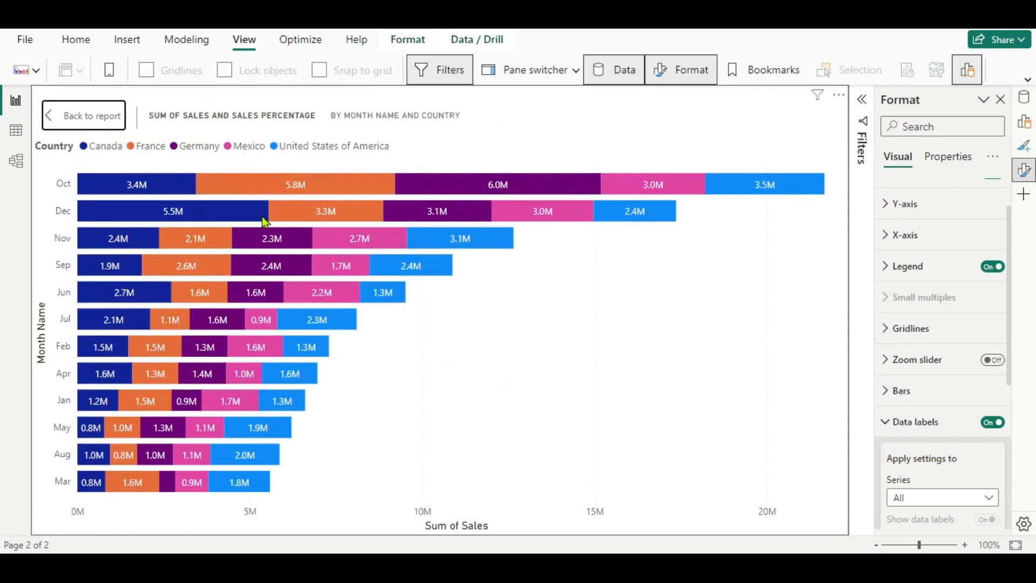
pyautogui.moveTo(337, 213)
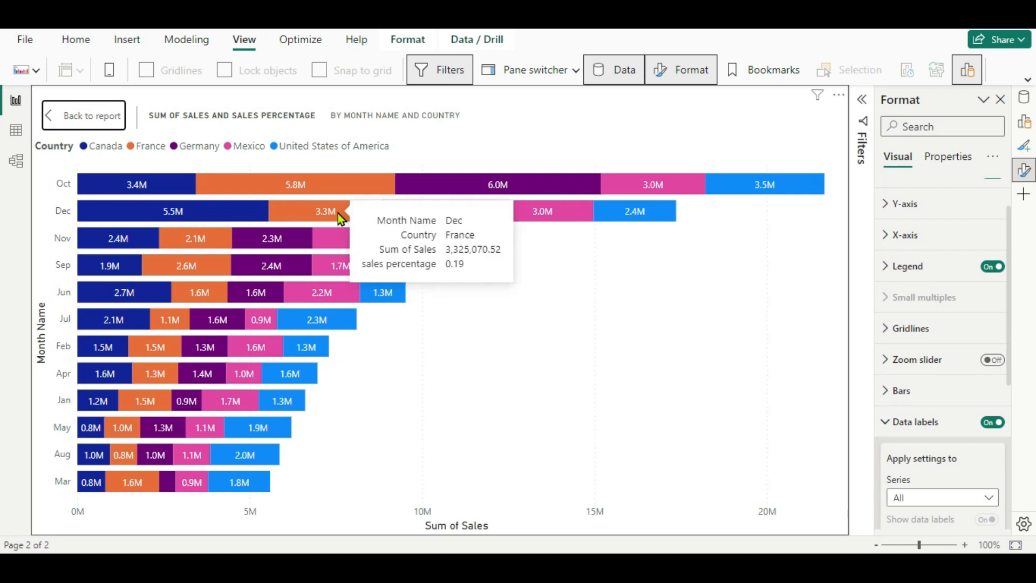
pyautogui.moveTo(355, 191)
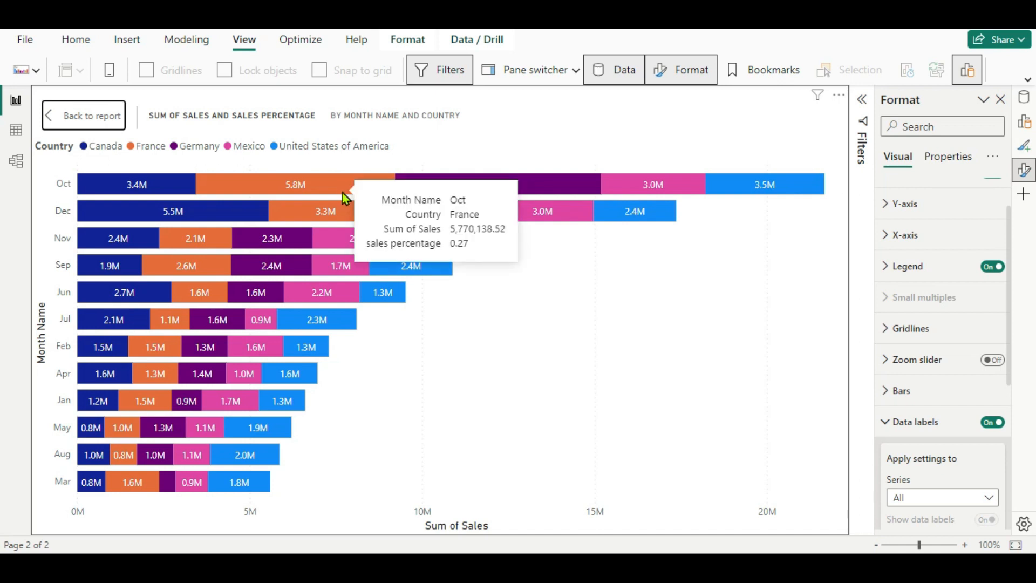
pyautogui.moveTo(470, 198)
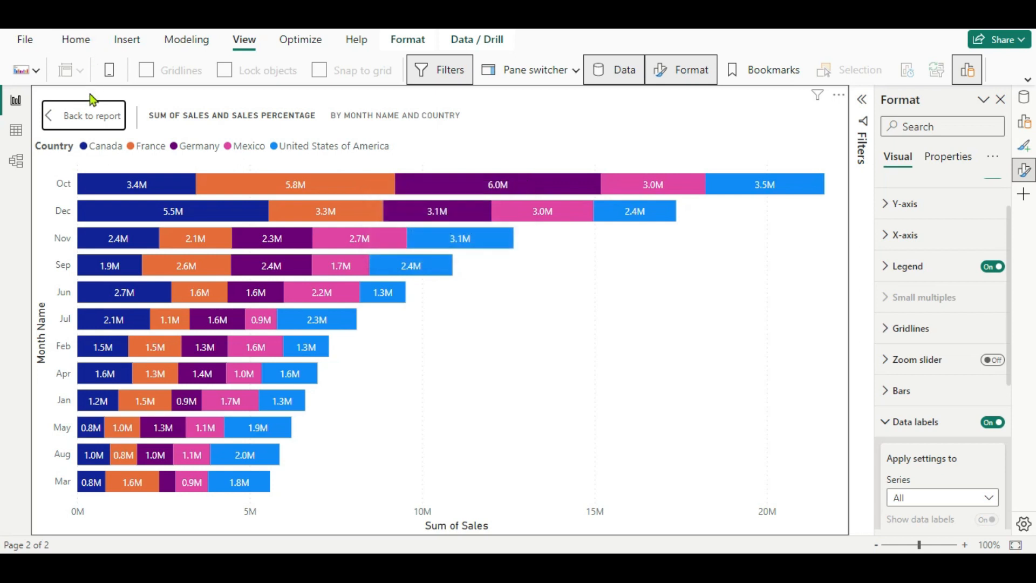
pyautogui.click(90, 117)
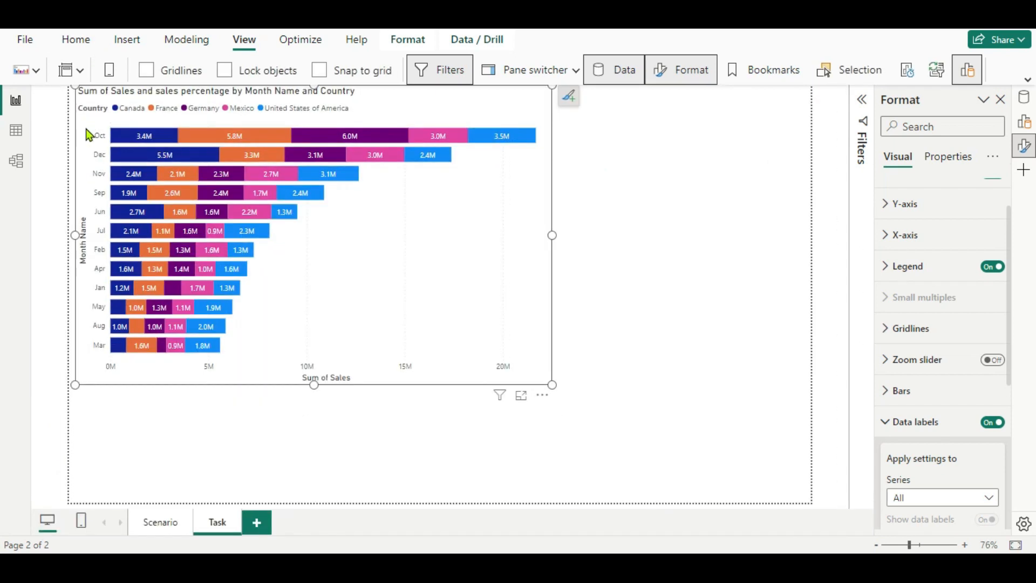
# Add a new report page and set its canvas type to Tooltip.
pyautogui.click(258, 531)
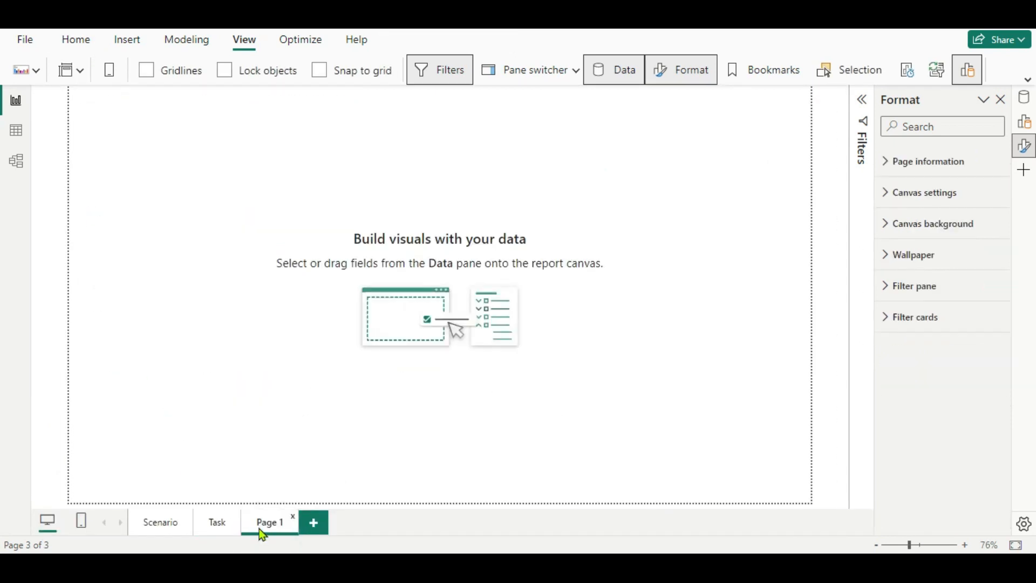
pyautogui.click(889, 196)
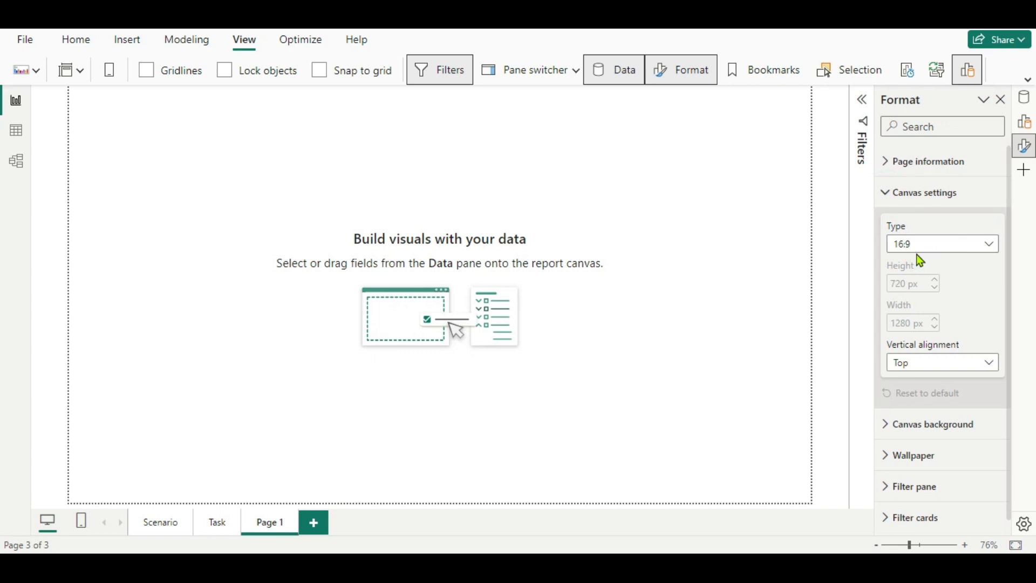
pyautogui.click(988, 251)
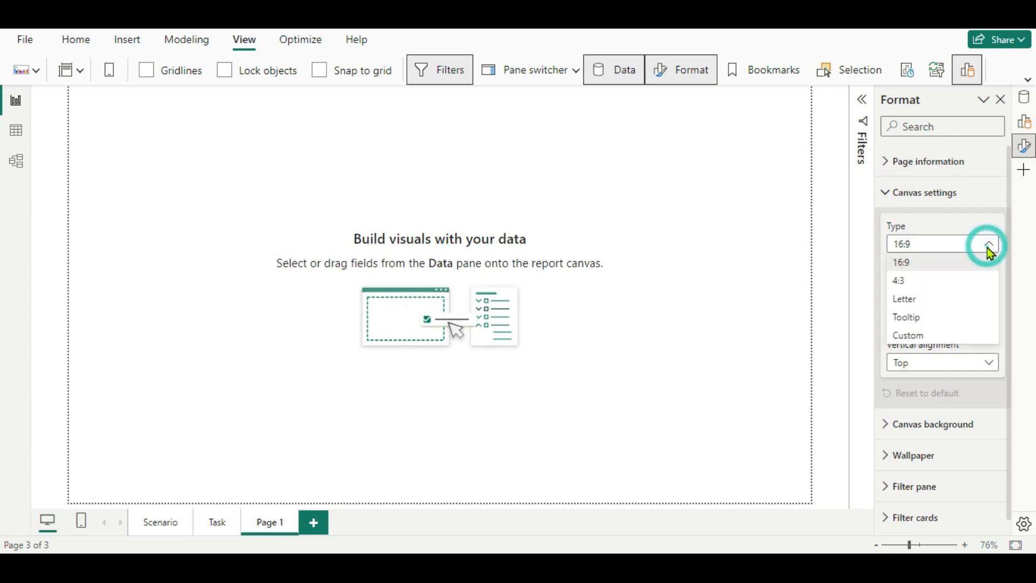
pyautogui.click(911, 319)
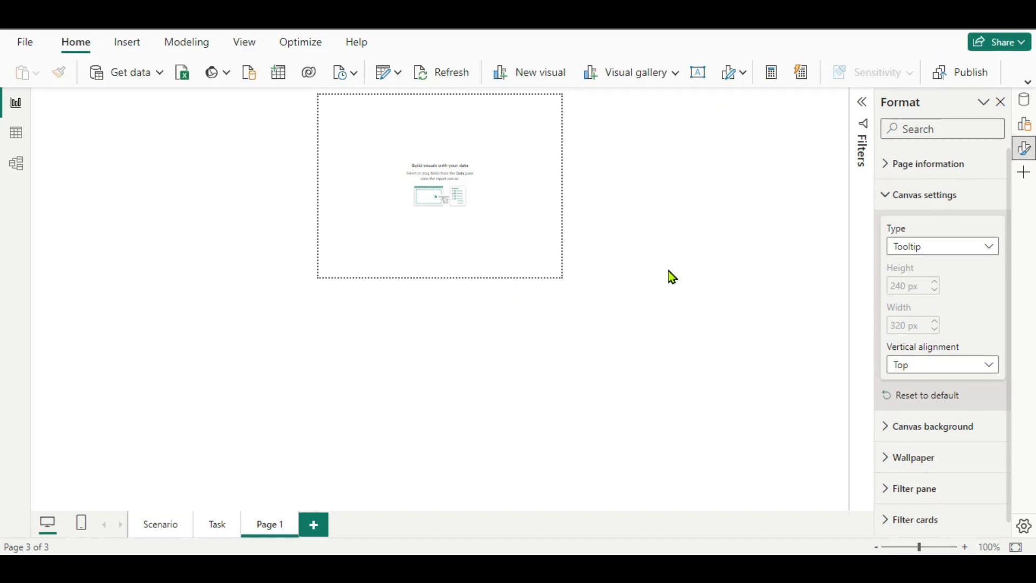
# Insert a new-style card visual on the tooltip page with the Total sales and sales percentage measures from financials.
pyautogui.click(675, 73)
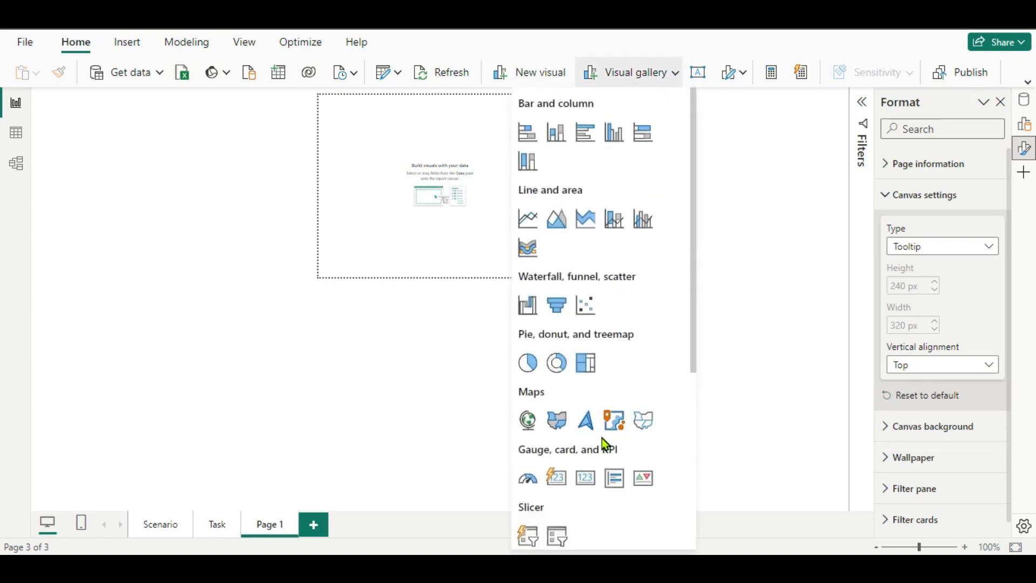
pyautogui.scroll(-2, 601, 438)
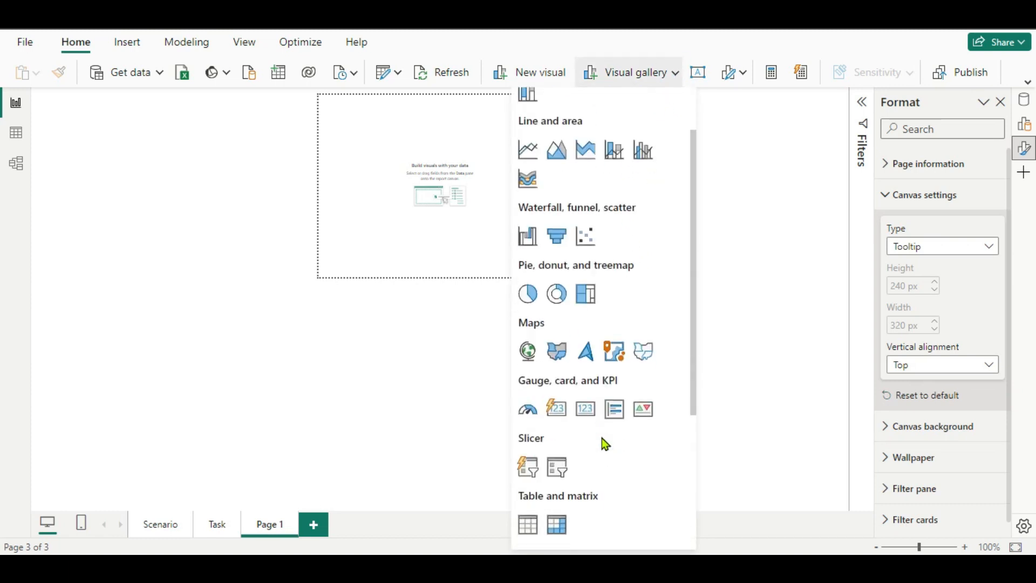
pyautogui.click(557, 409)
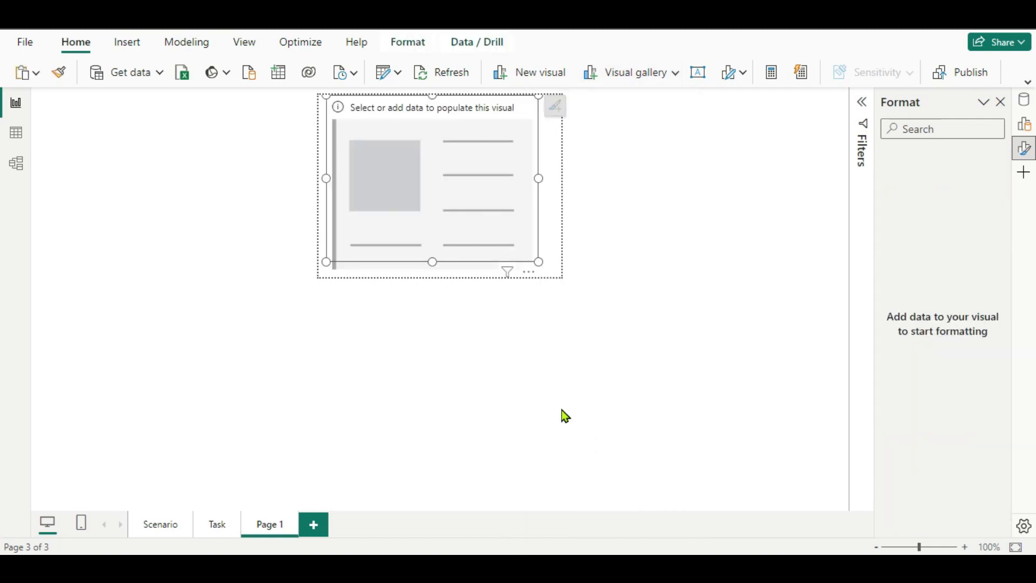
pyautogui.click(1024, 108)
pyautogui.scroll(-5, 928, 489)
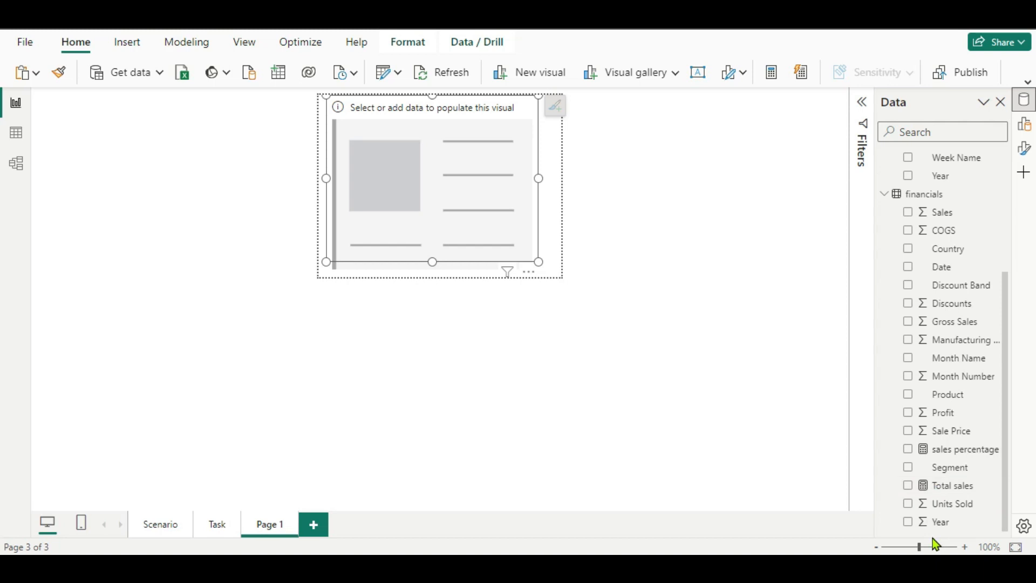
pyautogui.click(910, 487)
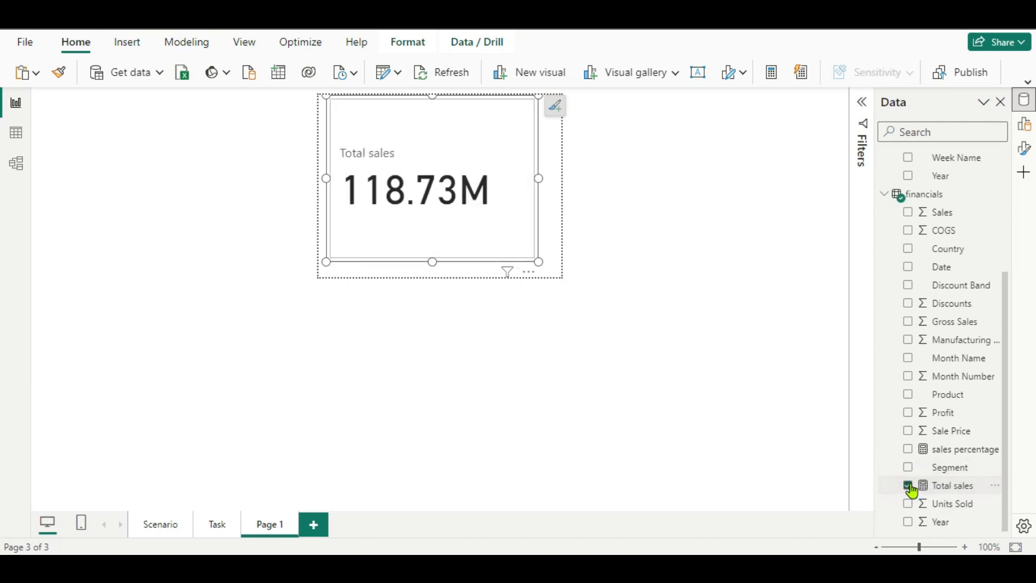
pyautogui.click(908, 451)
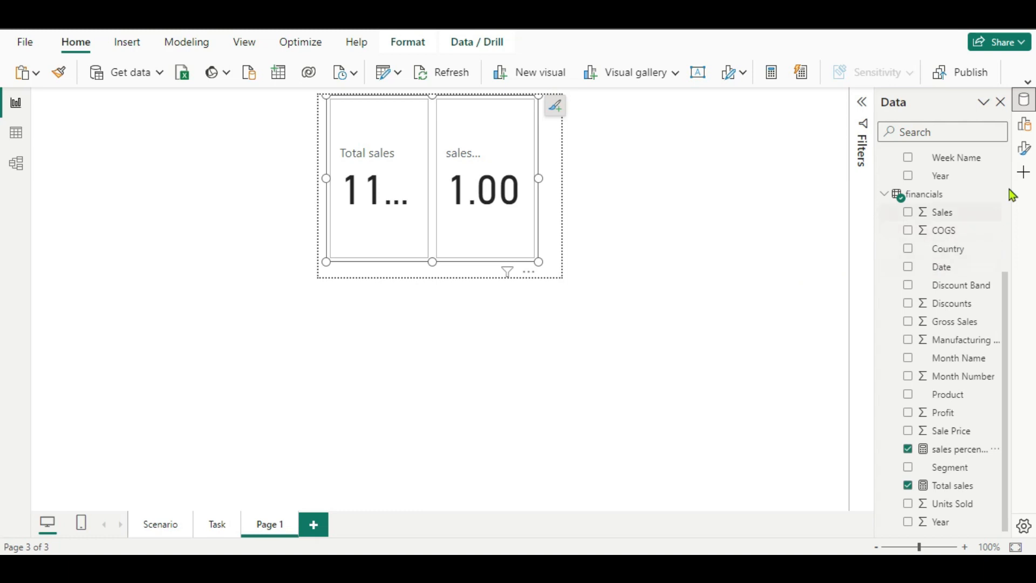
# Set the font size of the card's callout values to 20 for all series.
pyautogui.click(1027, 159)
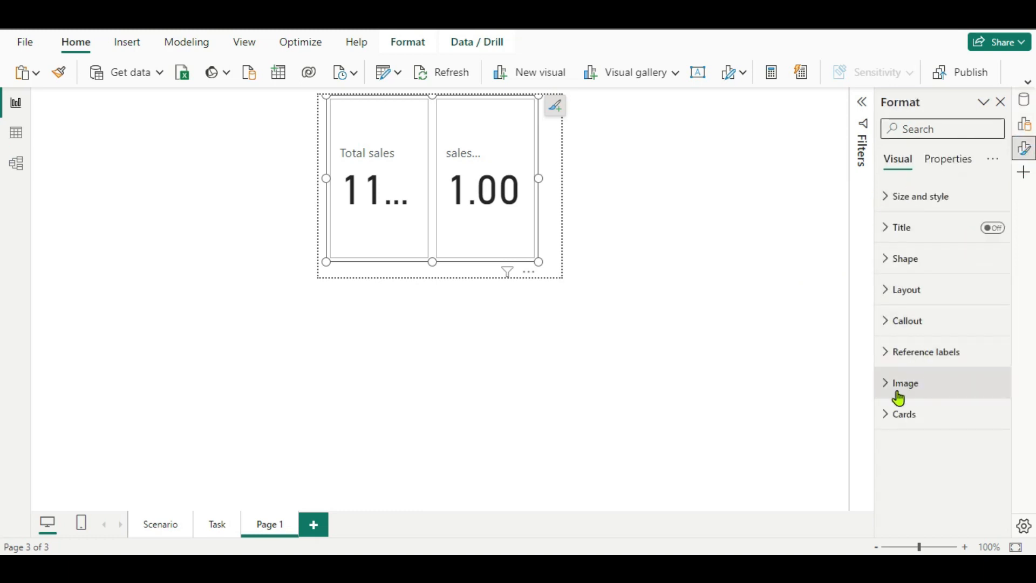
pyautogui.click(886, 329)
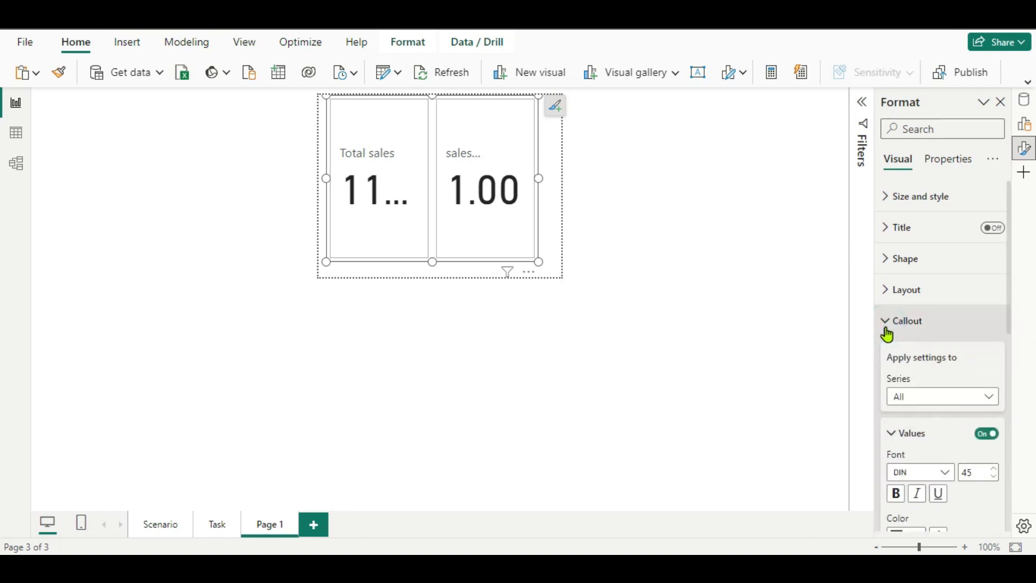
pyautogui.scroll(-3, 925, 377)
pyautogui.scroll(-2, 950, 426)
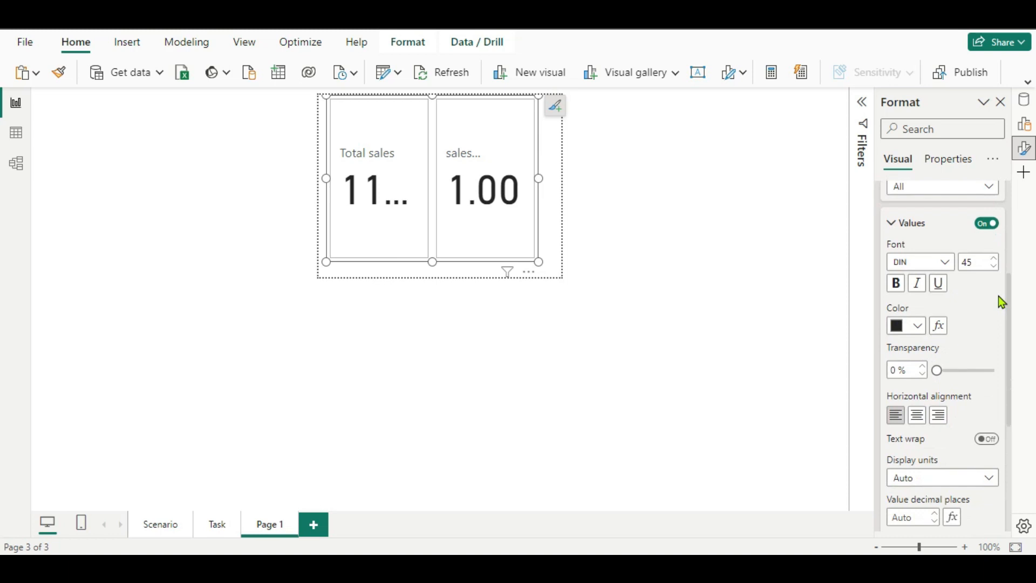
pyautogui.moveTo(986, 261); pyautogui.dragTo(951, 281)
pyautogui.write('20')
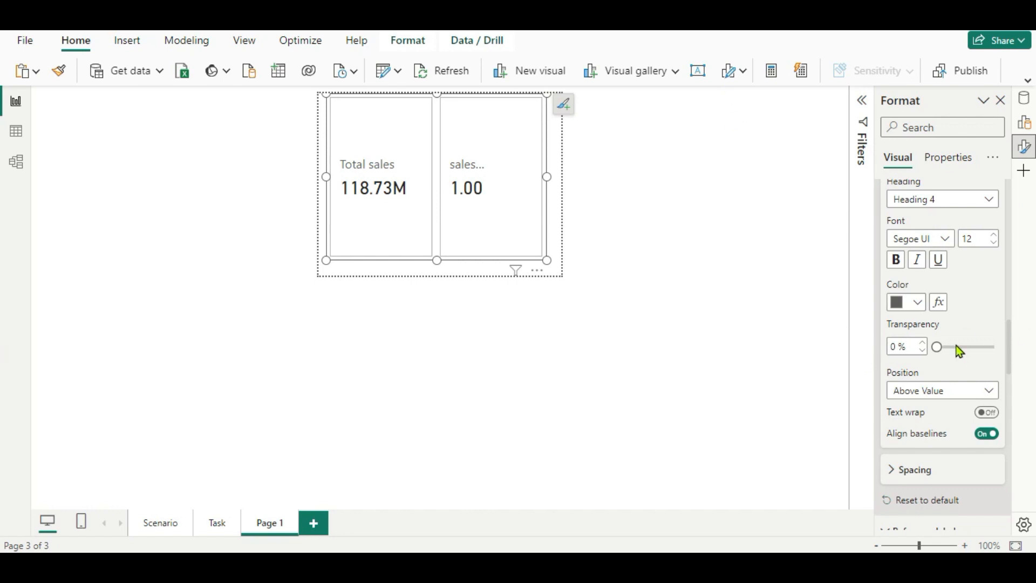
# Center the card's callout values horizontally.
pyautogui.scroll(-2, 958, 350)
pyautogui.scroll(3, 957, 352)
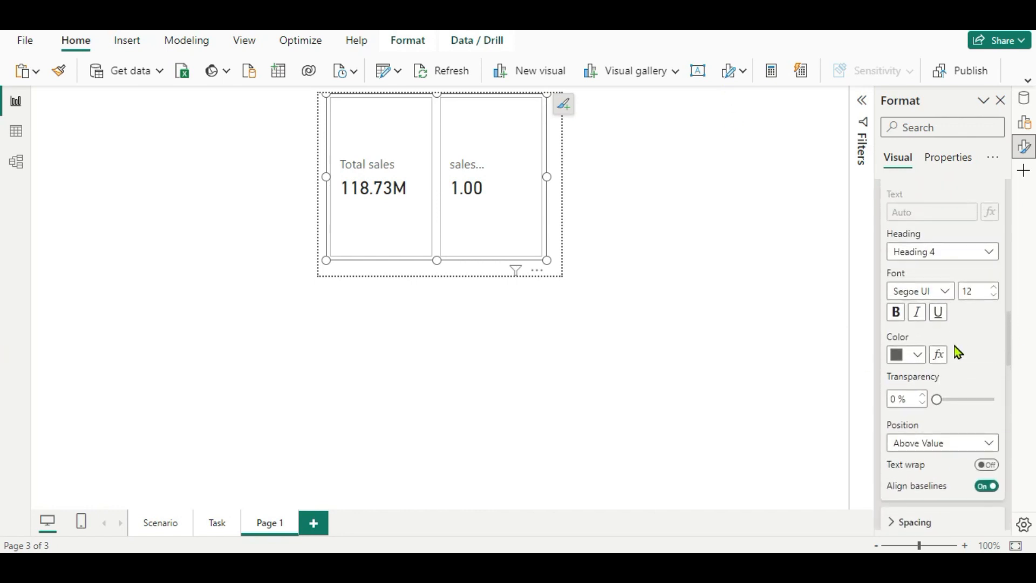
pyautogui.scroll(5, 955, 351)
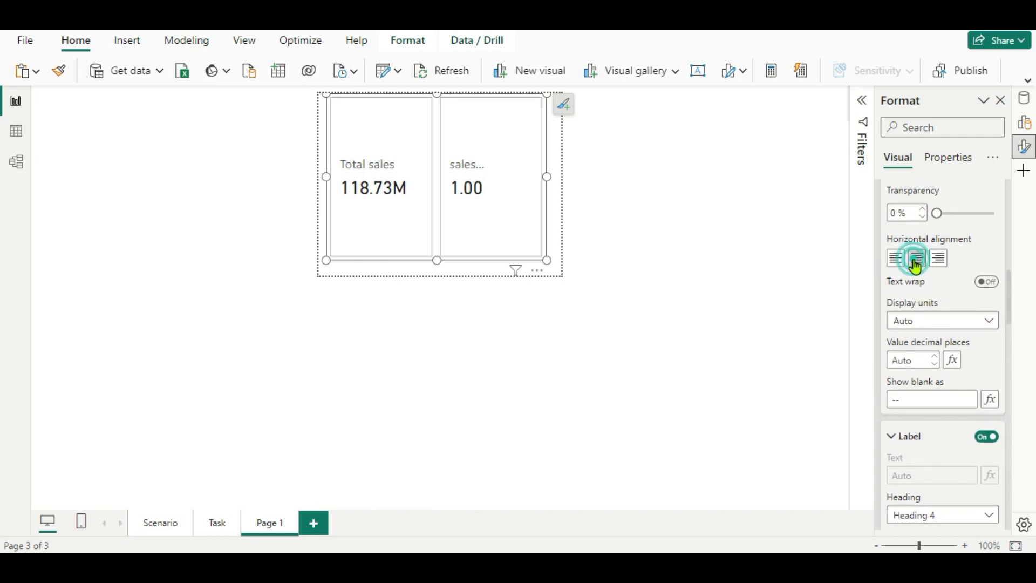
pyautogui.click(916, 261)
# Position the card's labels below their values and widen the card to the tooltip page's right edge.
pyautogui.scroll(-5, 925, 365)
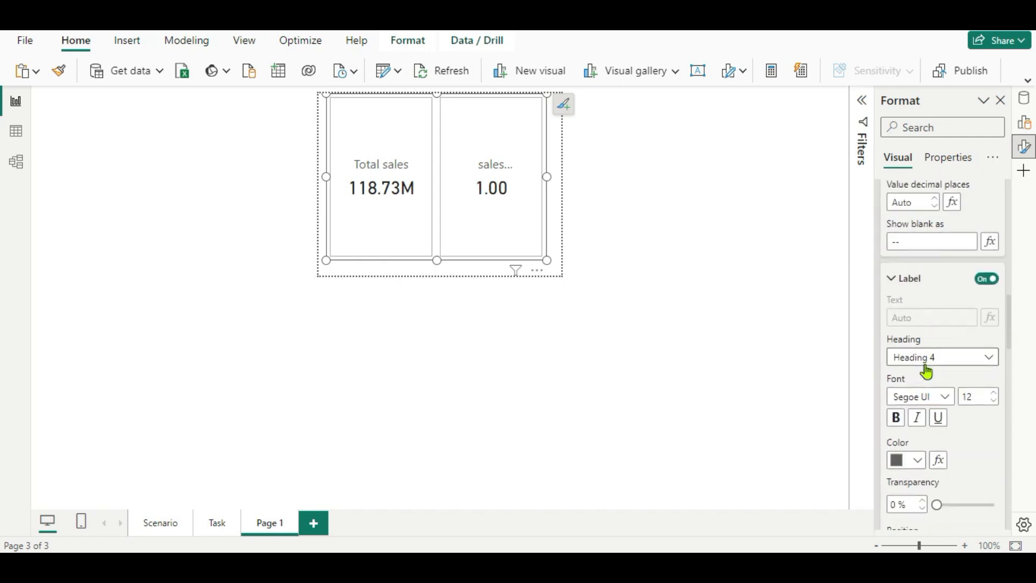
pyautogui.scroll(-2, 926, 371)
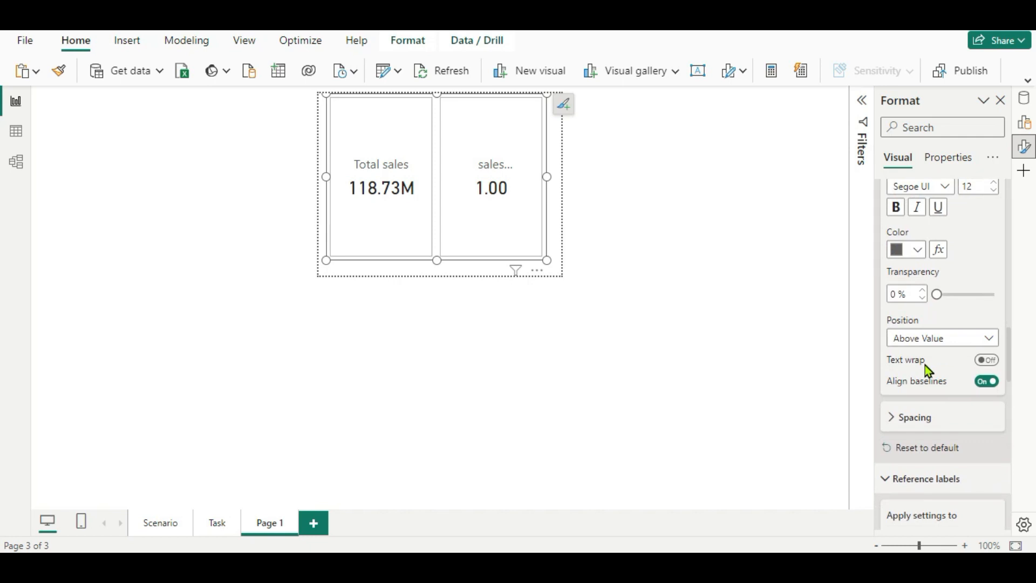
pyautogui.click(988, 345)
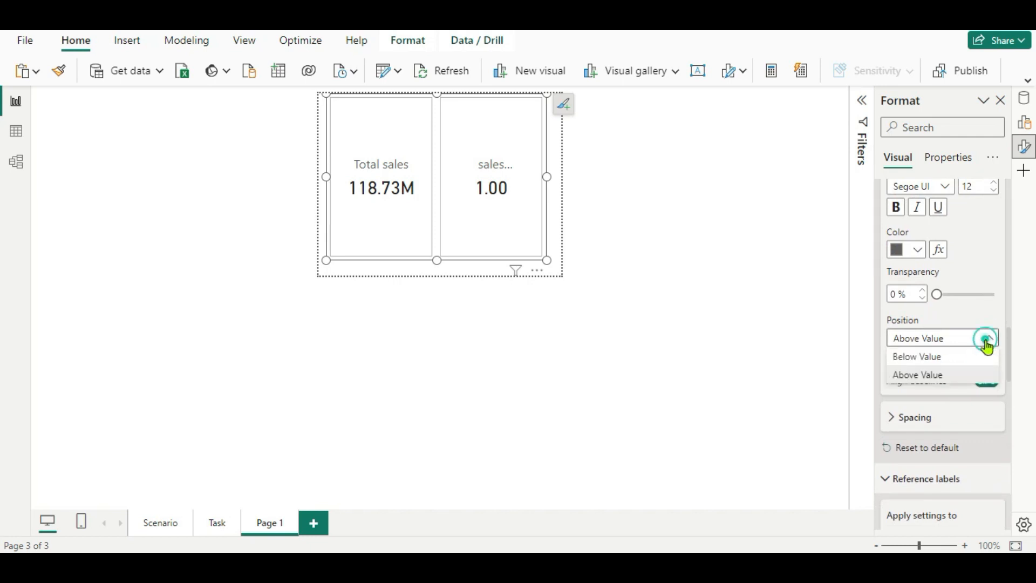
pyautogui.click(927, 363)
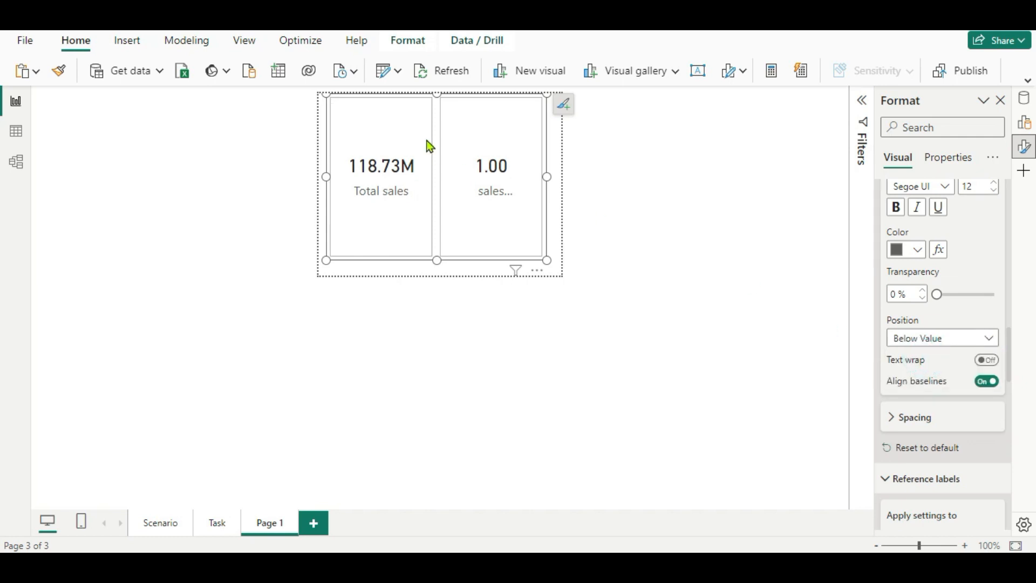
pyautogui.moveTo(545, 178); pyautogui.dragTo(558, 184)
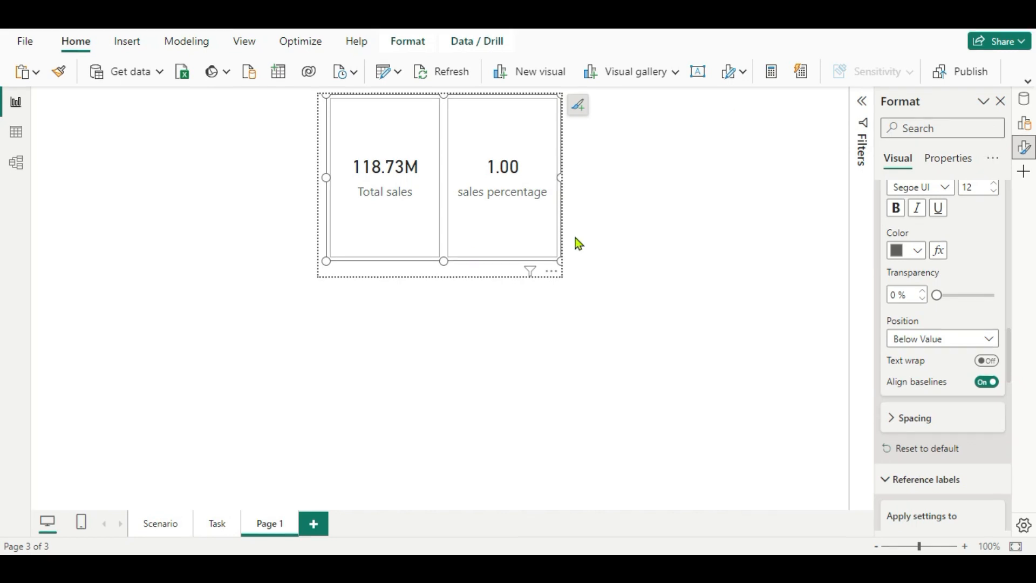
# On the Task page, set the stacked bar chart's tooltip to use Page 1, keeping the Report page type.
pyautogui.click(217, 527)
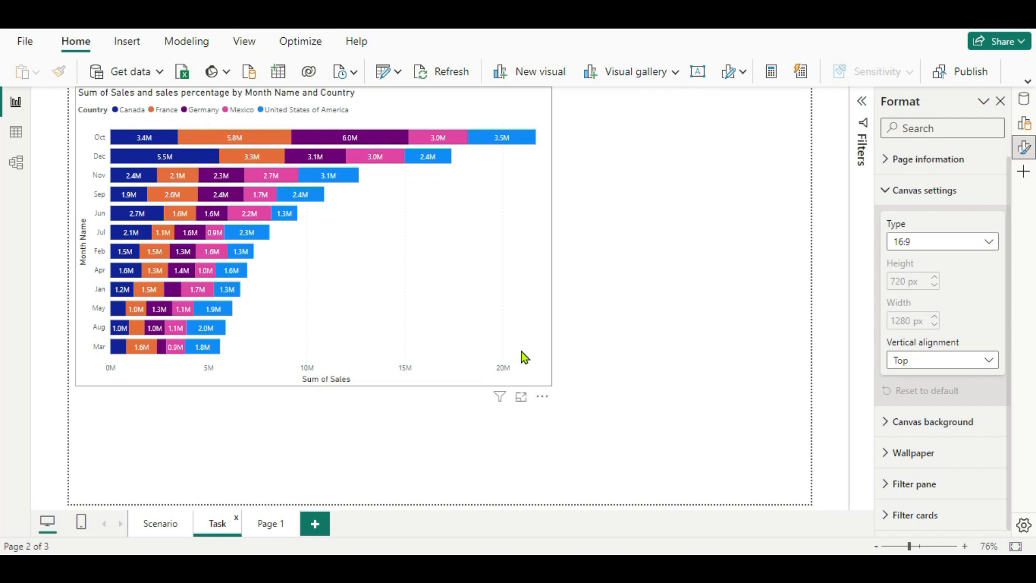
pyautogui.click(517, 329)
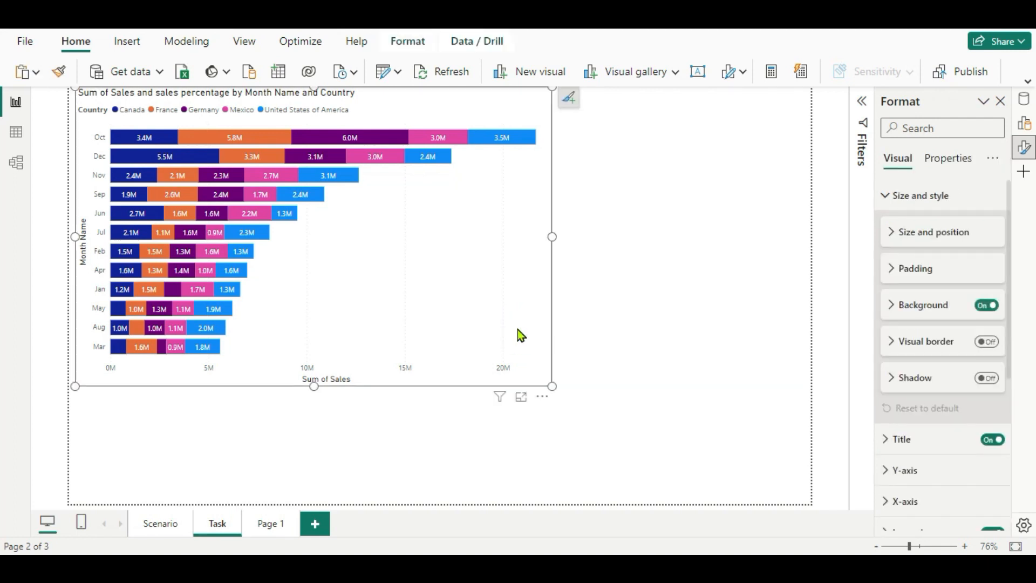
pyautogui.click(918, 125)
pyautogui.write('tool')
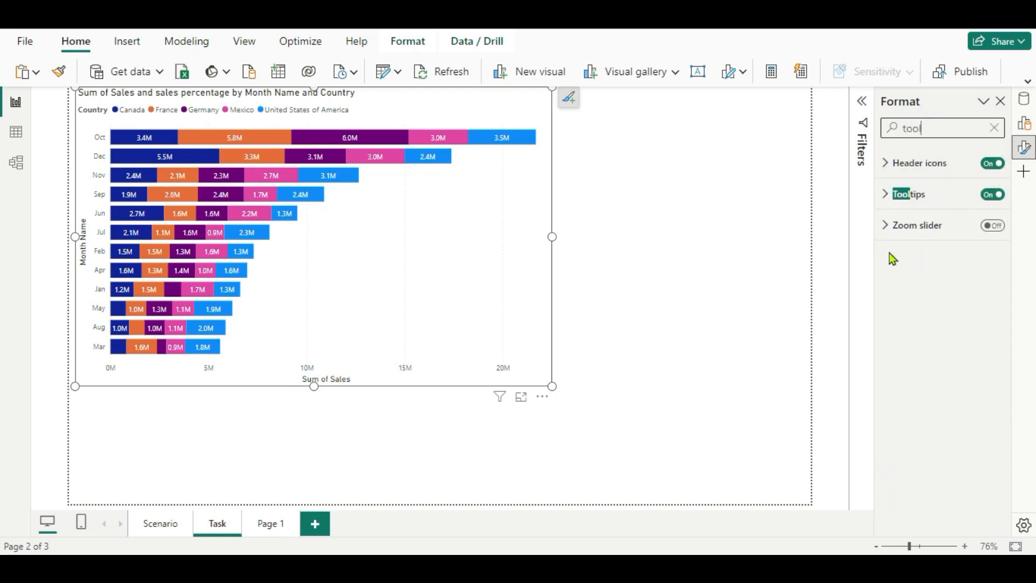
pyautogui.click(886, 198)
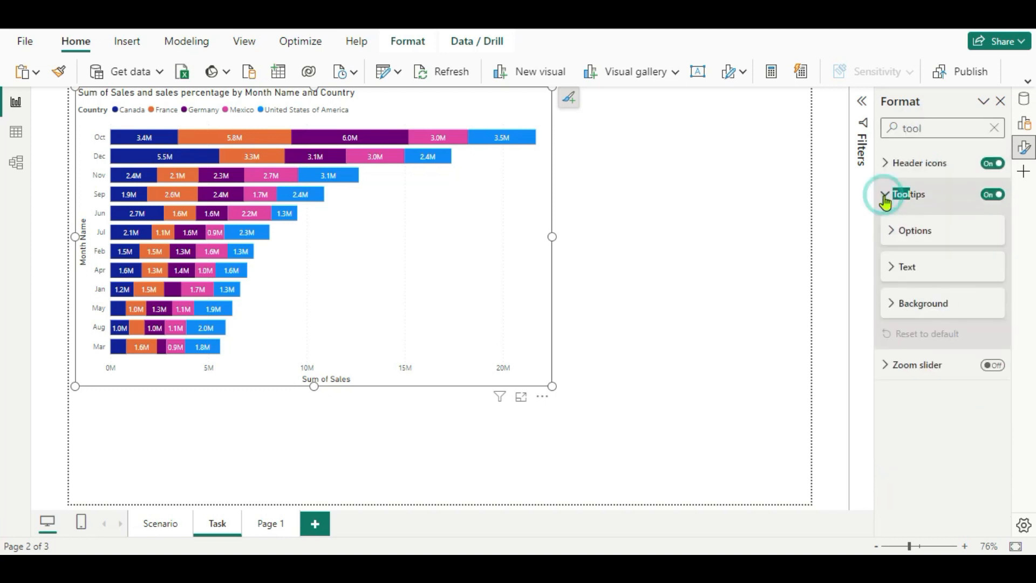
pyautogui.click(893, 232)
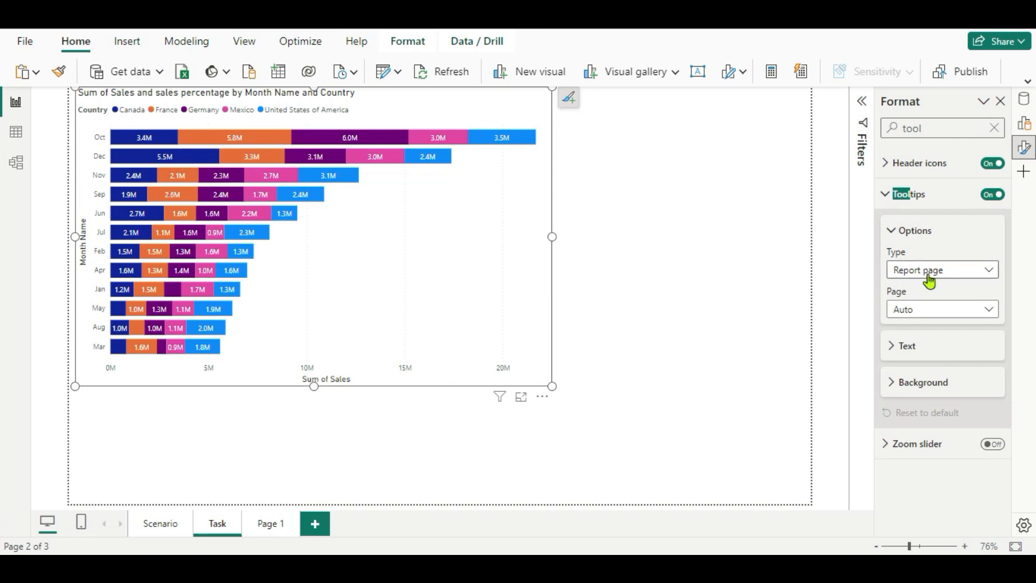
pyautogui.click(988, 272)
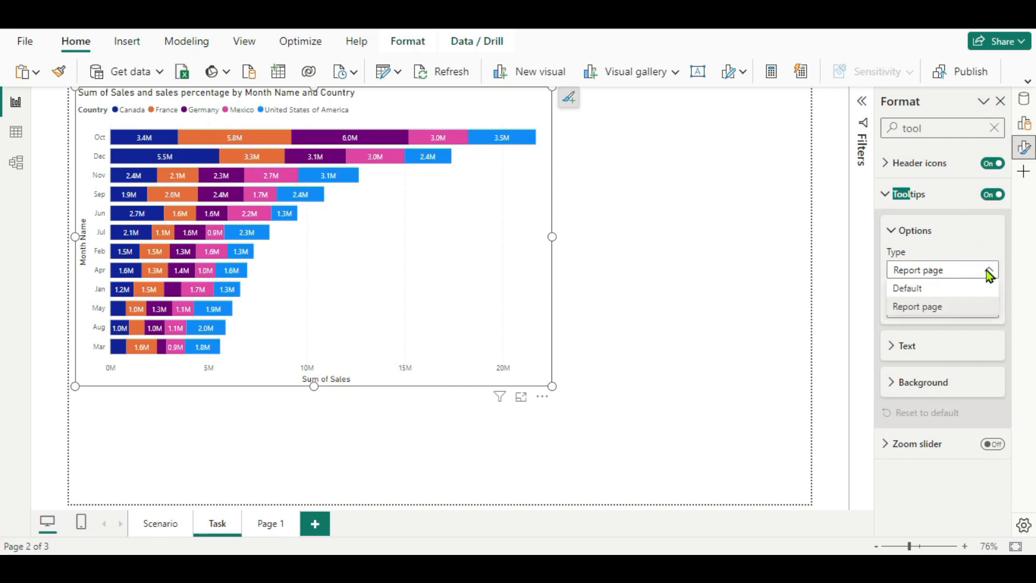
pyautogui.click(988, 271)
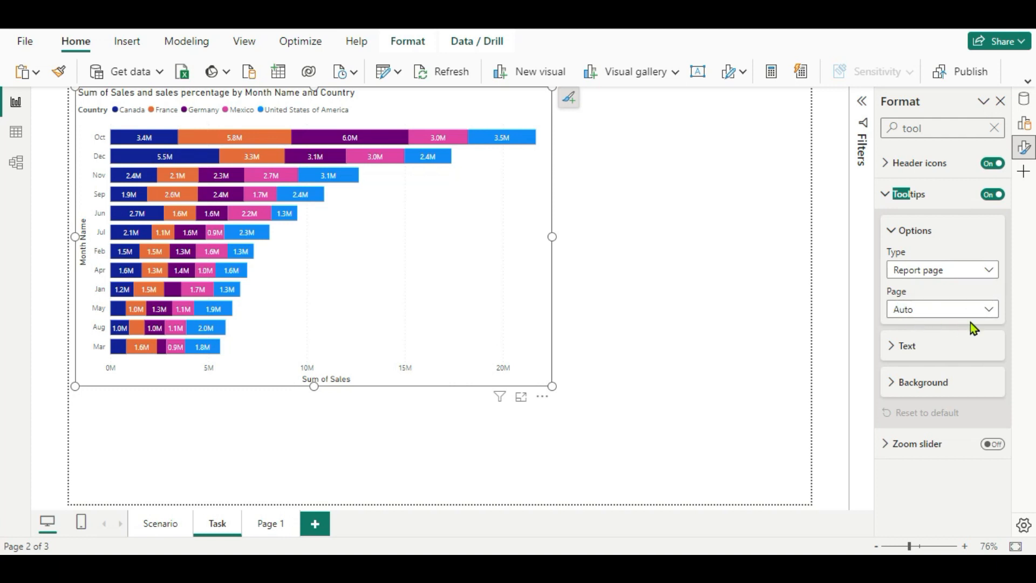
pyautogui.click(989, 313)
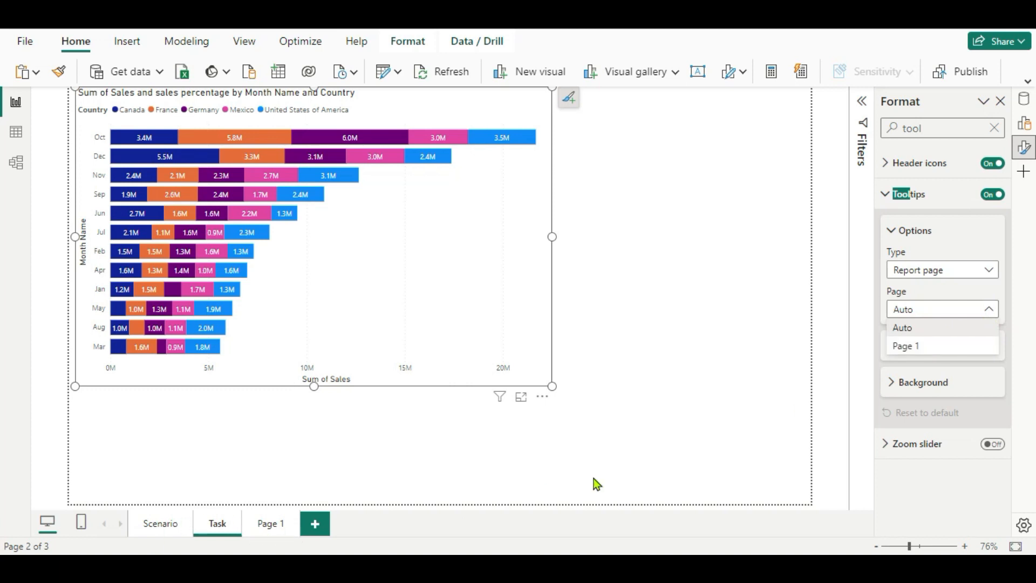
pyautogui.click(912, 349)
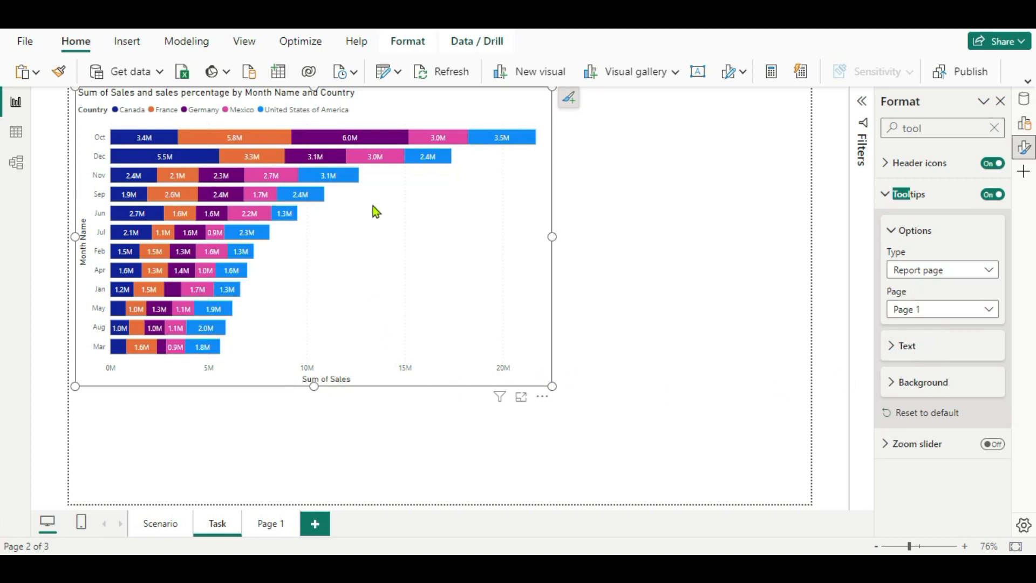
# Show the stacked bar chart in focus mode and inspect its custom tooltip on several month and country segments.
pyautogui.moveTo(371, 142)
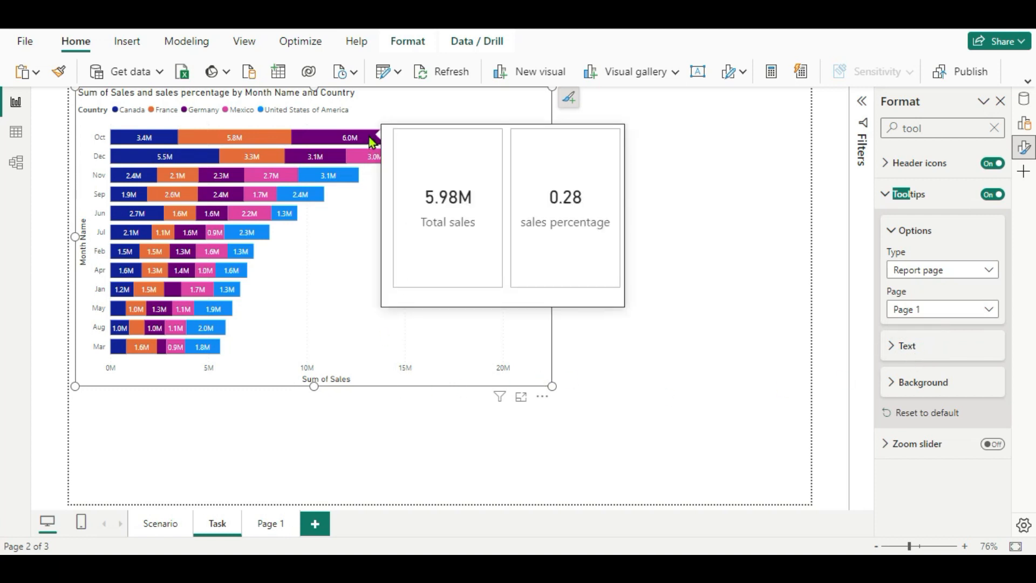
pyautogui.click(522, 397)
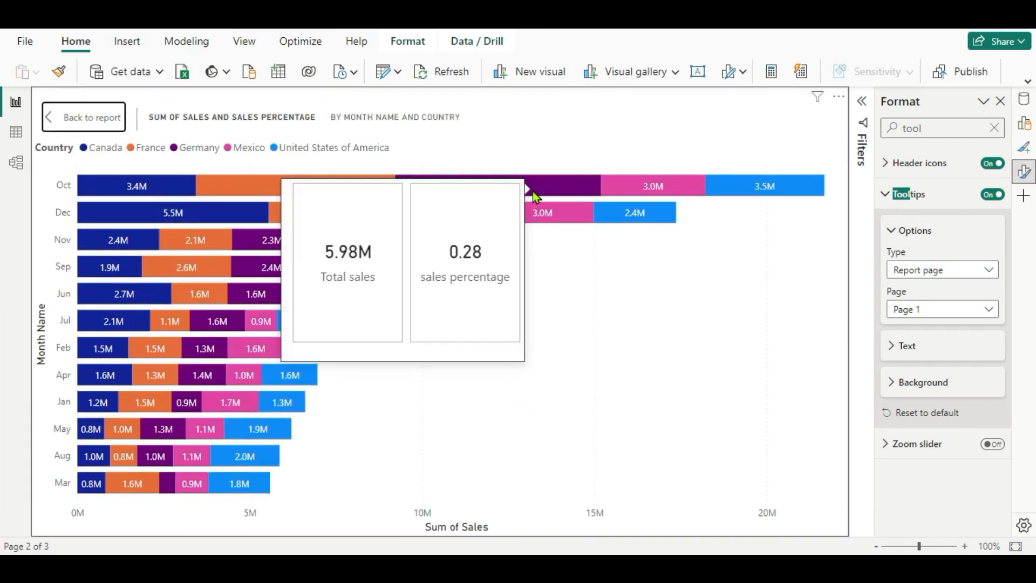
pyautogui.moveTo(277, 230)
pyautogui.moveTo(279, 268)
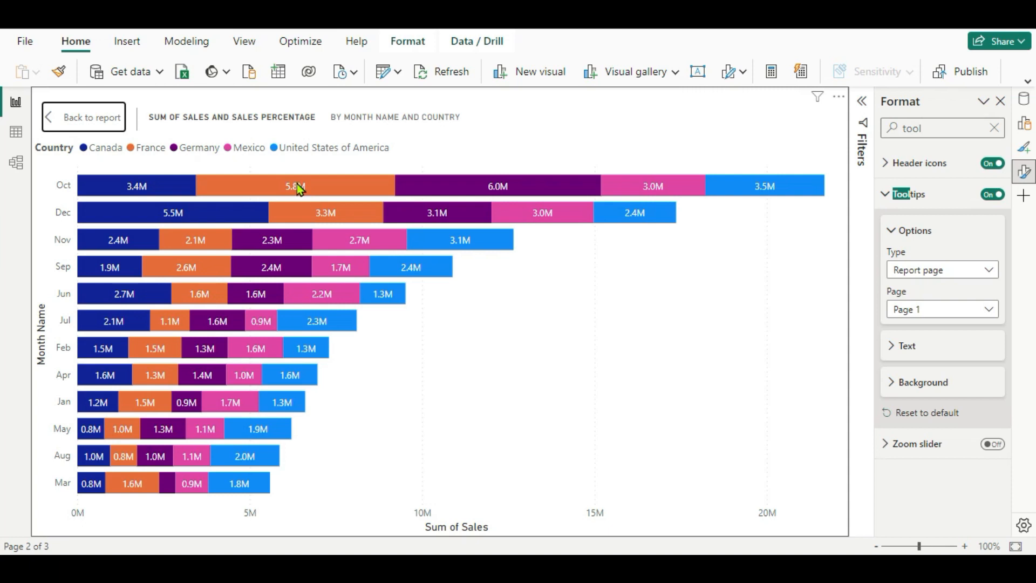
pyautogui.moveTo(472, 195)
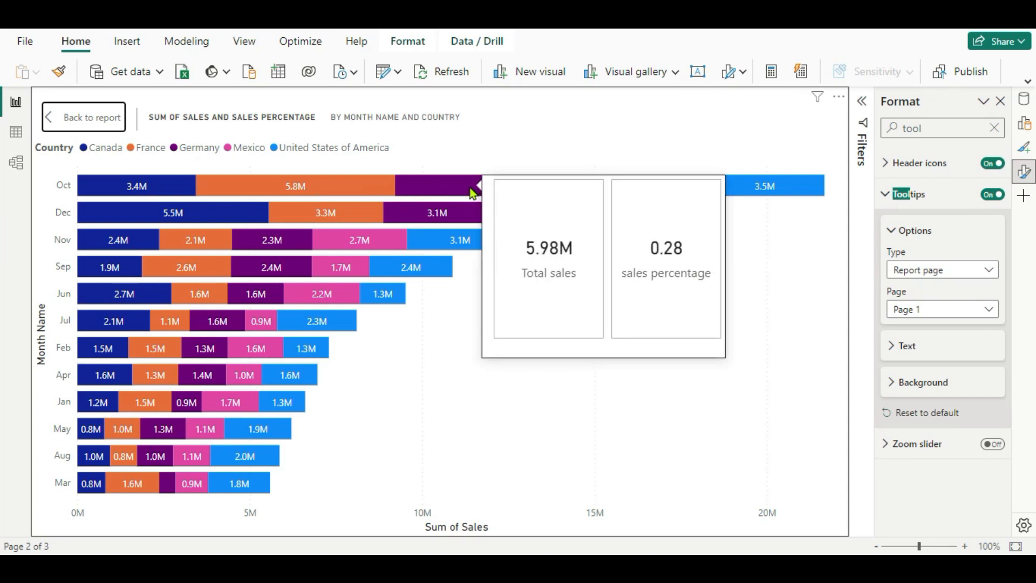
pyautogui.moveTo(366, 188)
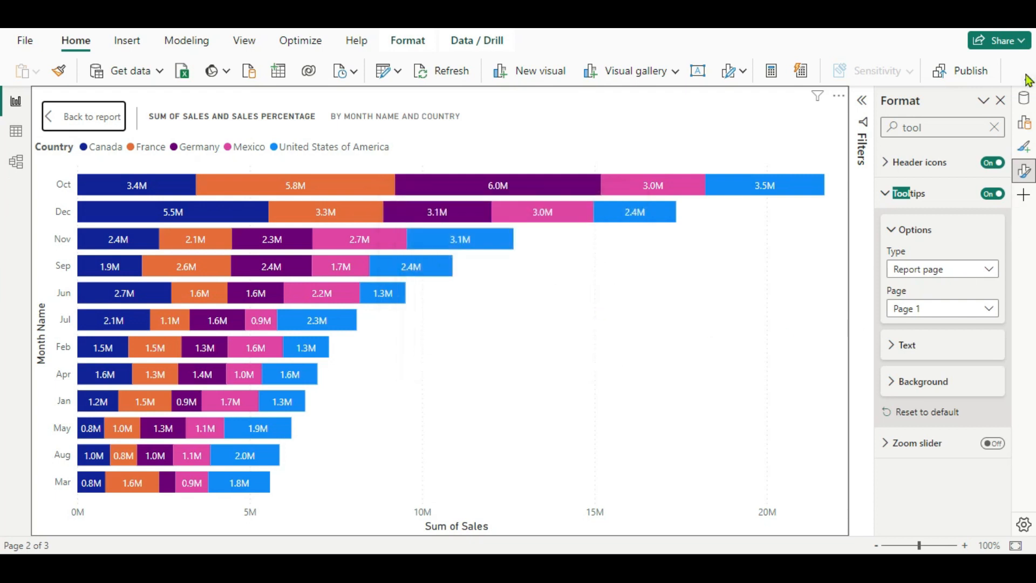
# Format the sales percentage measure in the financials table as a percentage and check the tooltip on the chart's bar segments.
pyautogui.click(1027, 101)
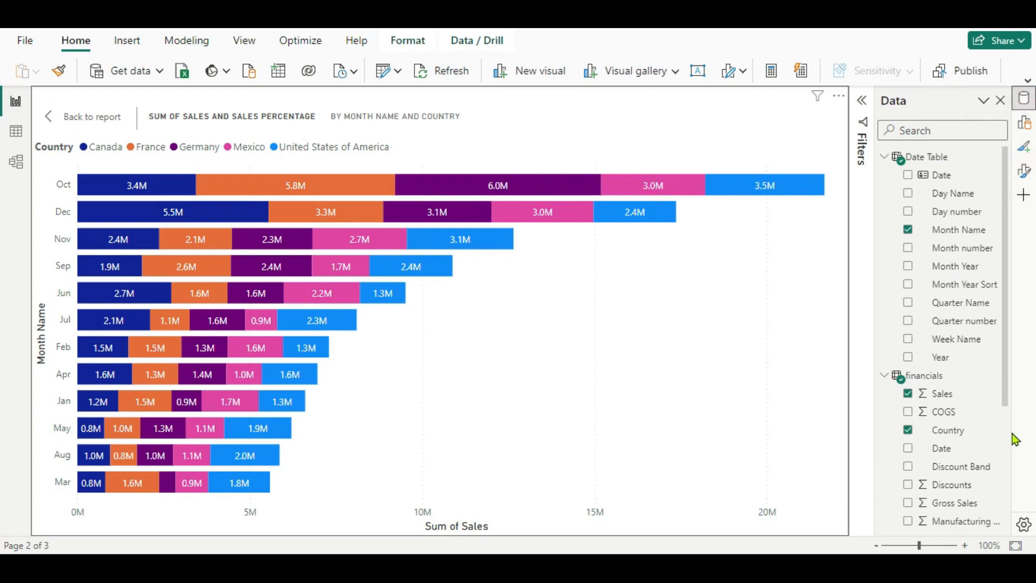
pyautogui.scroll(-5, 949, 493)
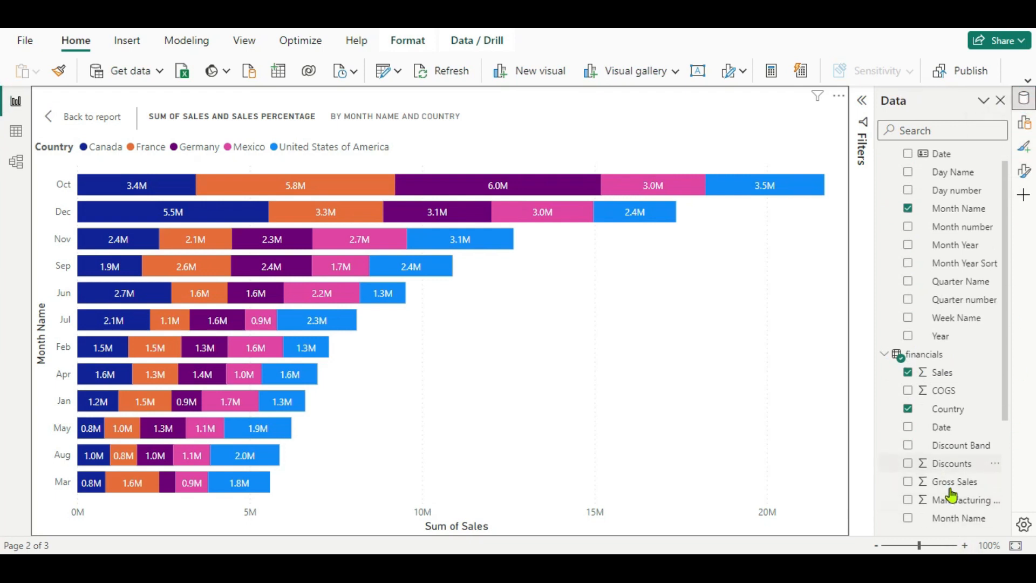
pyautogui.click(952, 462)
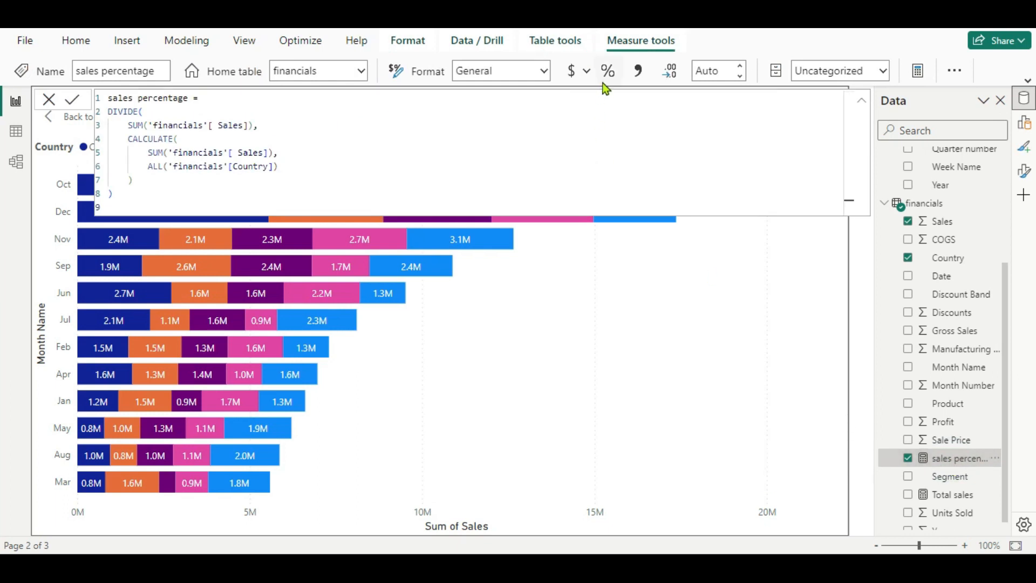
pyautogui.click(606, 72)
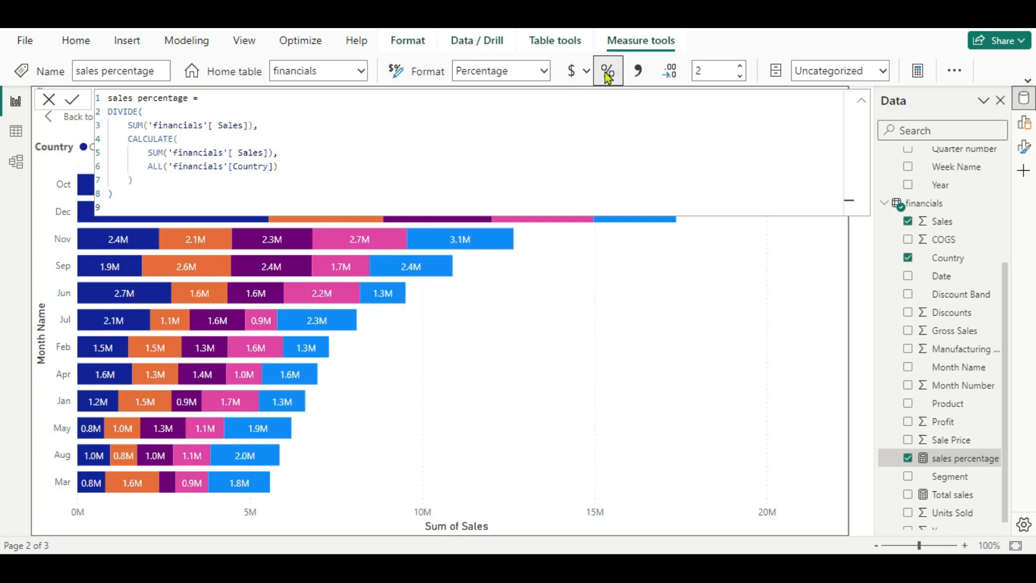
pyautogui.click(49, 100)
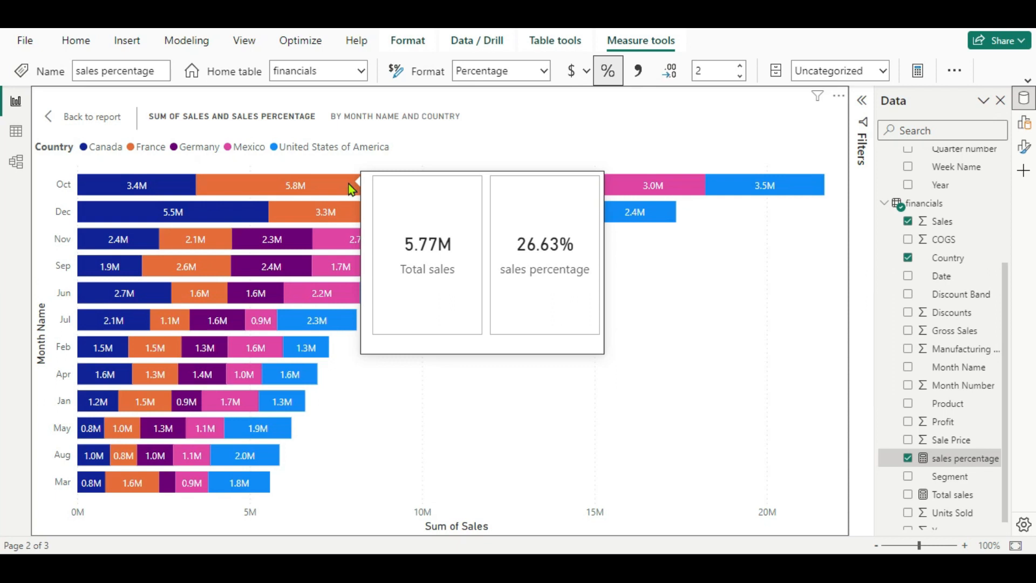
pyautogui.moveTo(342, 212)
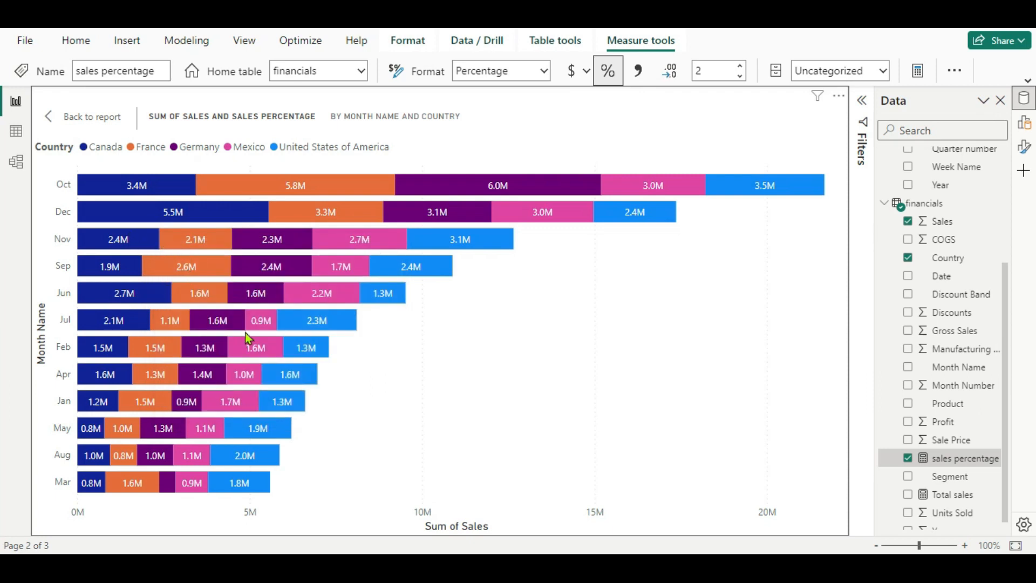
pyautogui.moveTo(264, 298)
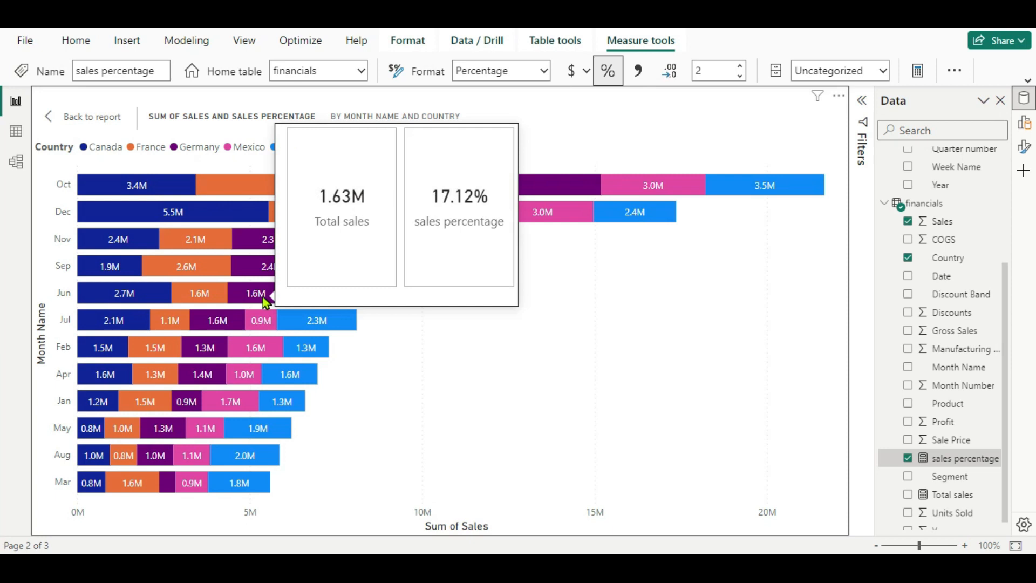